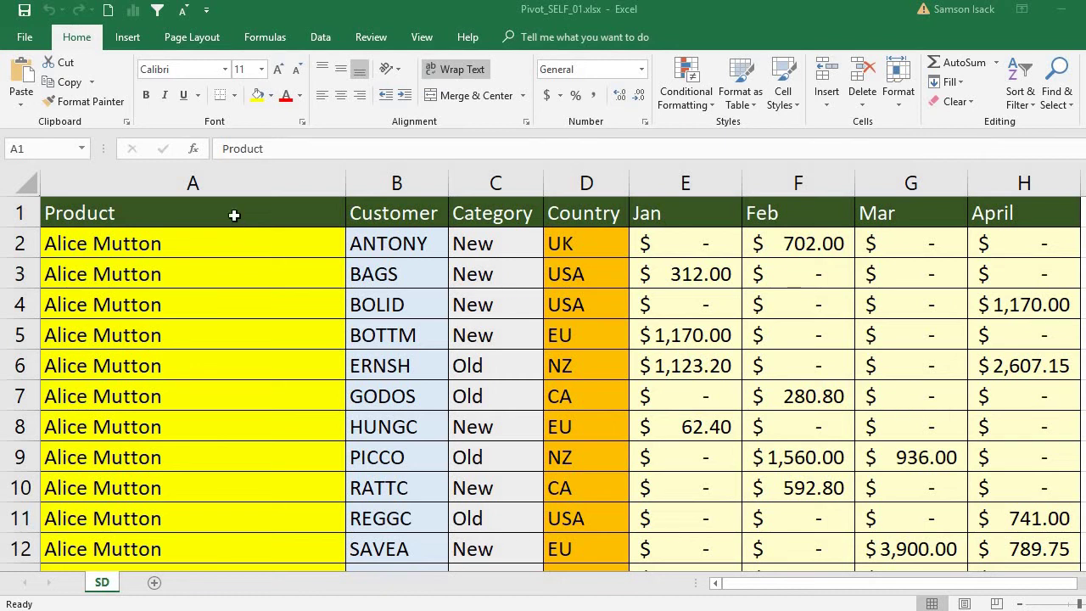
Create a PivotTable on a new worksheet from the sales data range A1:H278 on sheet SD.
{"action": "left_click", "coordinate": [234, 216]}
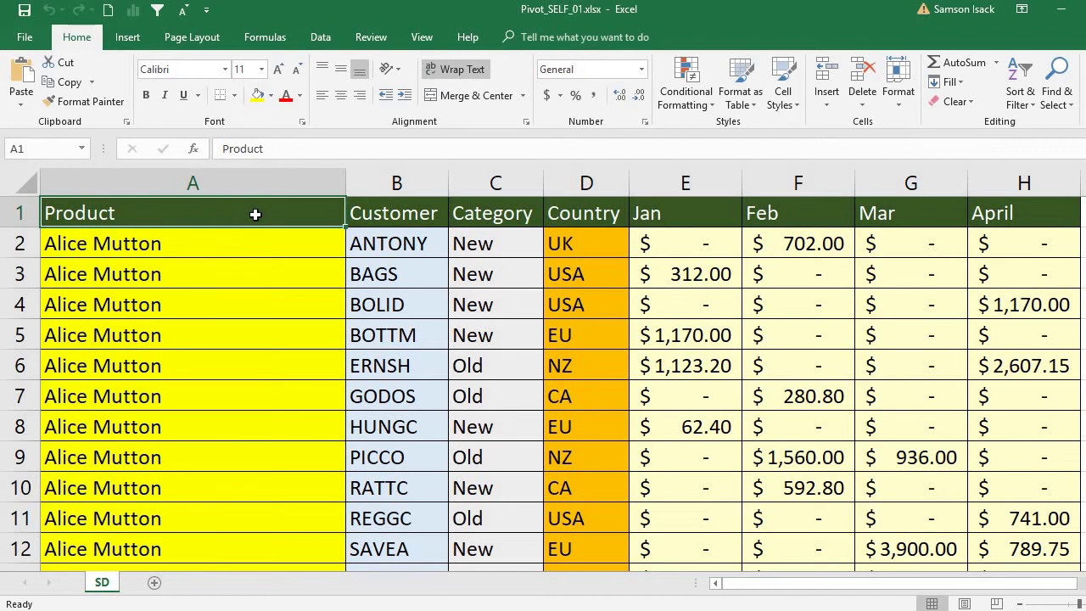
{"action": "left_click_drag", "start_coordinate": [255, 214], "coordinate": [1040, 213]}
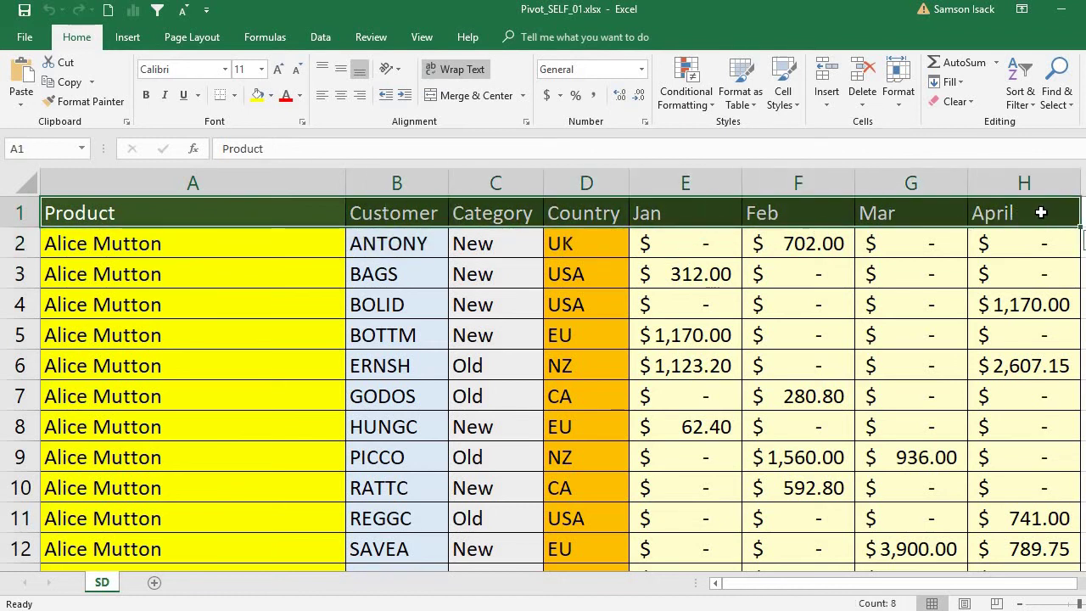
{"action": "key", "text": "ctrl+shift+Down"}
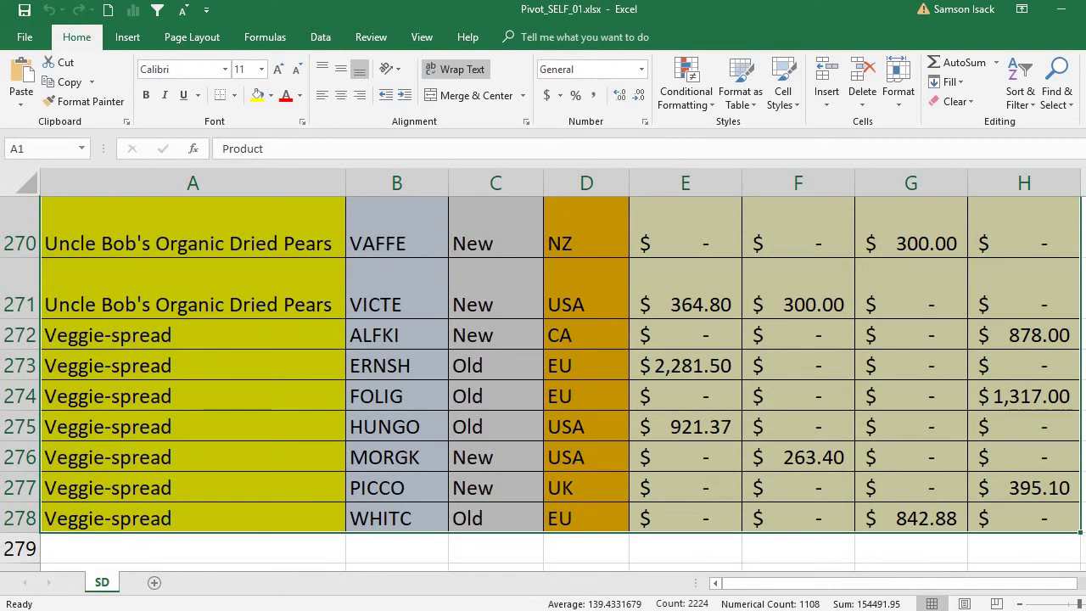
{"action": "key", "text": "ctrl+BackSpace"}
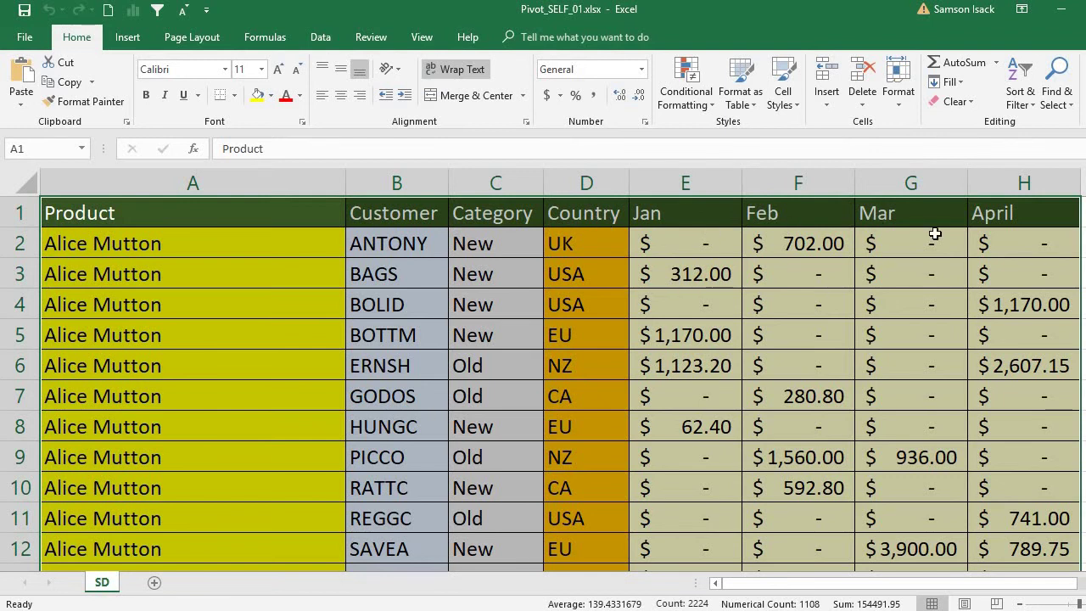
{"action": "left_click", "coordinate": [127, 37]}
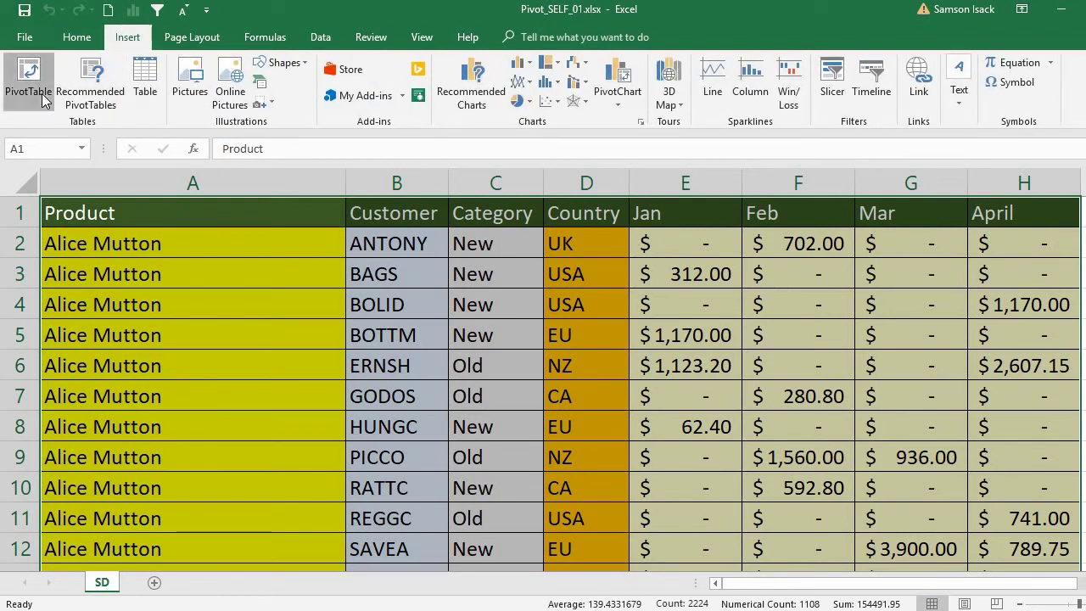
{"action": "left_click", "coordinate": [43, 100]}
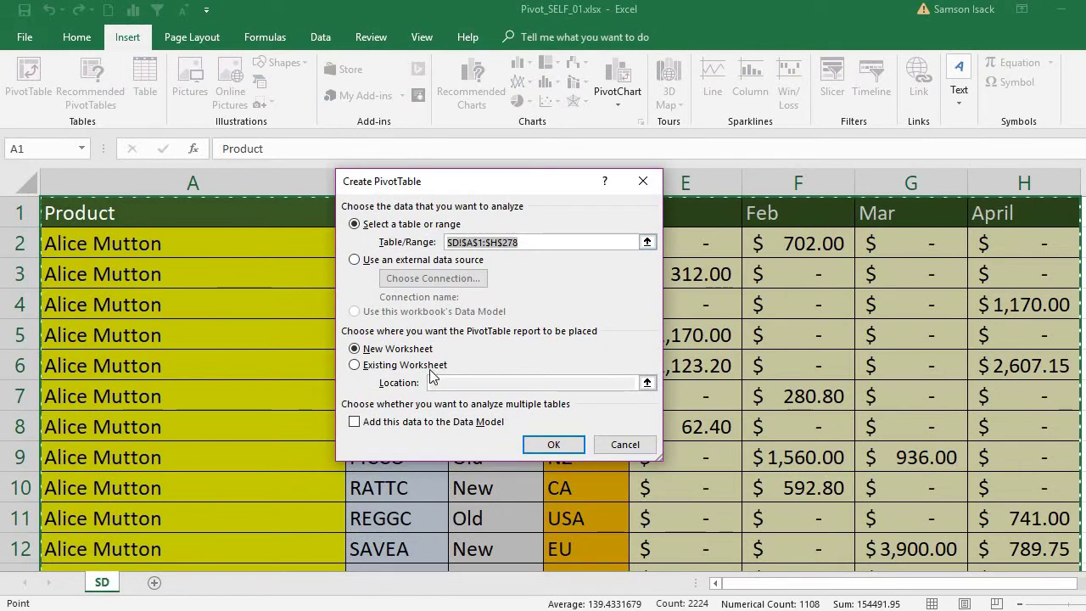
{"action": "left_click", "coordinate": [553, 445]}
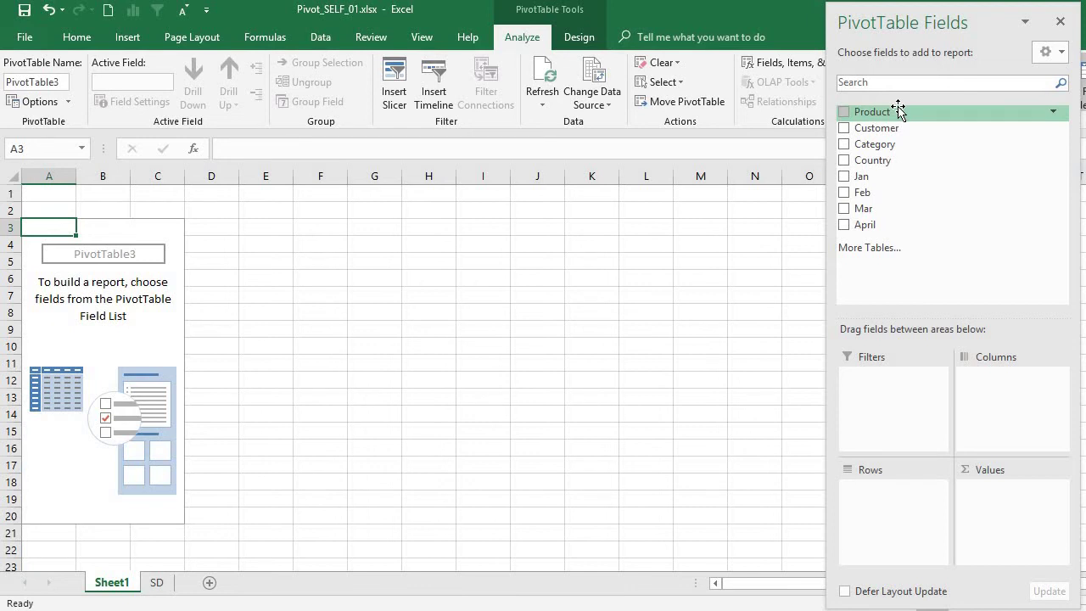
Add the Product field to the PivotTable's rows and the Jan field to its values.
{"action": "left_click_drag", "start_coordinate": [879, 116], "coordinate": [902, 560]}
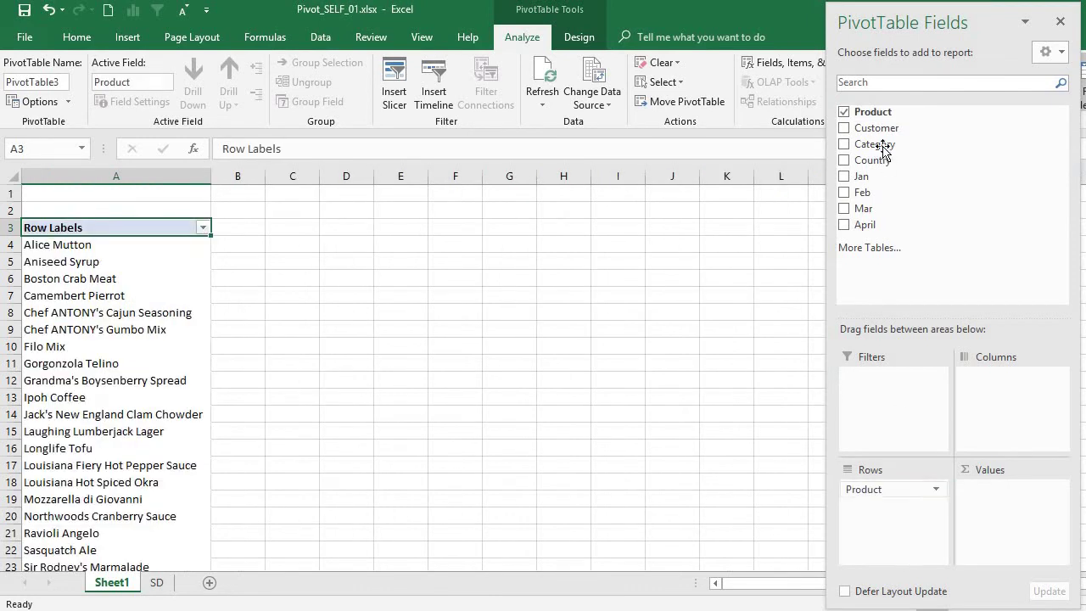
{"action": "left_click_drag", "start_coordinate": [867, 177], "coordinate": [999, 528]}
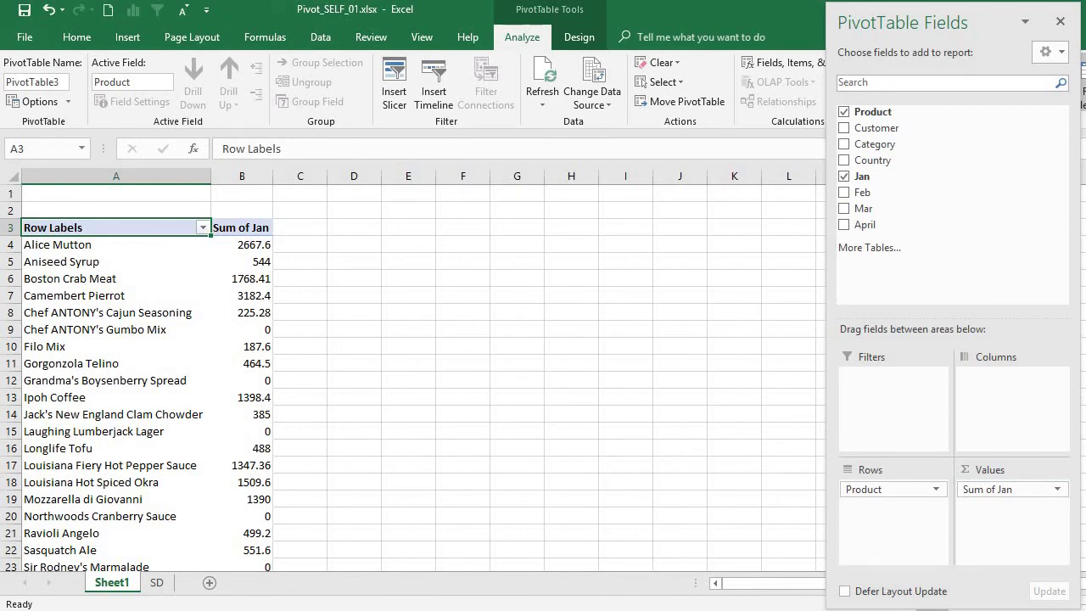
{"action": "scroll", "coordinate": [413, 369], "scroll_direction": "up", "scroll_amount": 4}
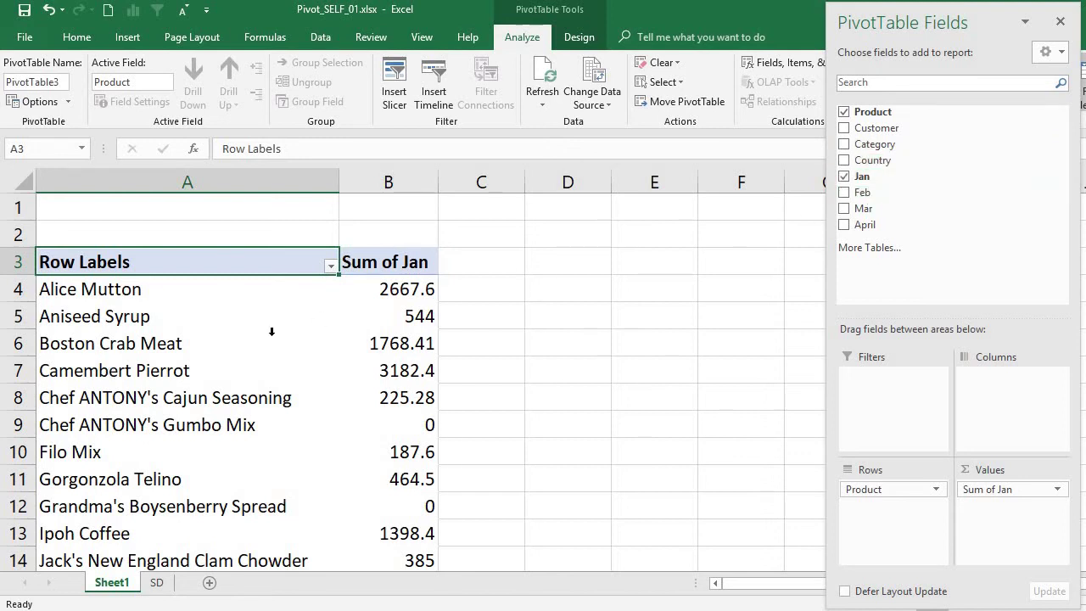
Rename the PivotTable's Row Labels header in cell A3 to PRODUCTS.
{"action": "double_click", "coordinate": [223, 262]}
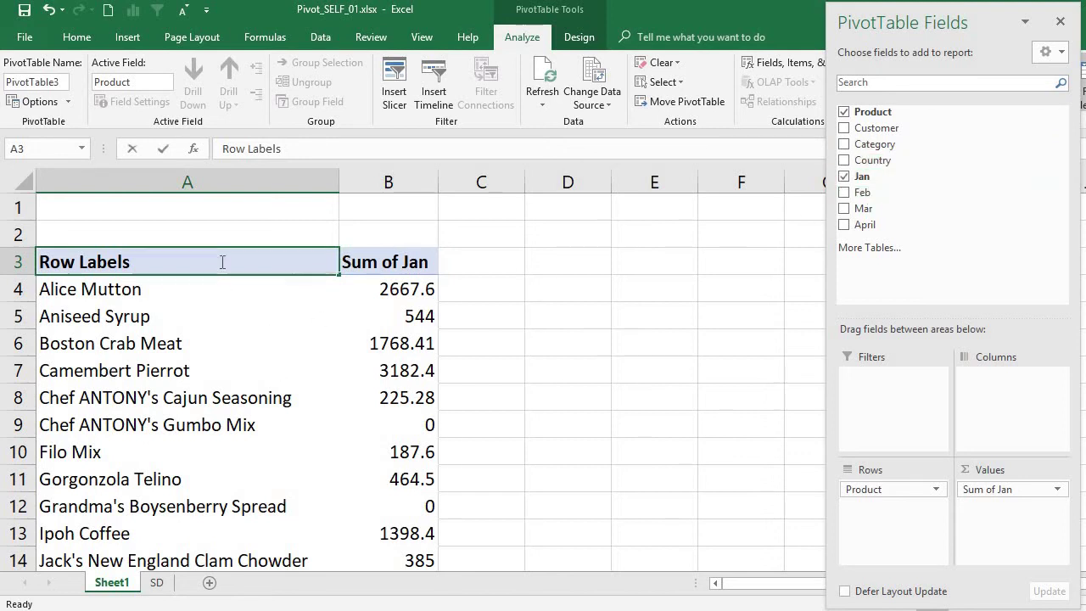
{"action": "key", "text": "BackSpace"}
{"action": "key", "text": "BackSpace"}
{"action": "key", "text": "BackSpace"}
{"action": "key", "text": "BackSpace"}
{"action": "key", "text": "BackSpace"}
{"action": "key", "text": "BackSpace"}
{"action": "key", "text": "BackSpace"}
{"action": "key", "text": "BackSpace"}
{"action": "key", "text": "BackSpace"}
{"action": "key", "text": "BackSpace"}
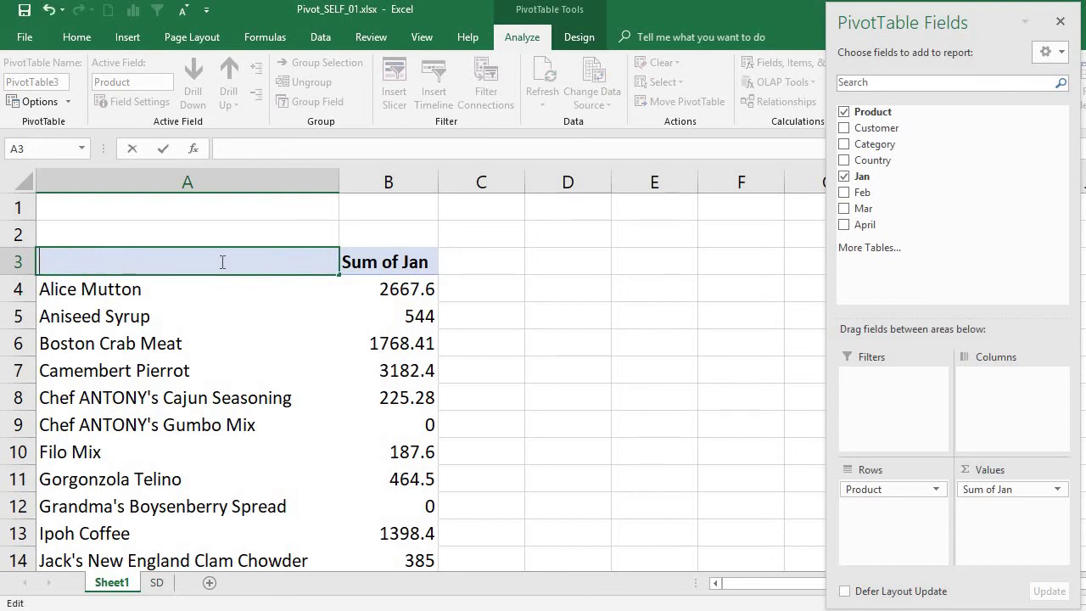
{"action": "type", "text": "PRODUC"}
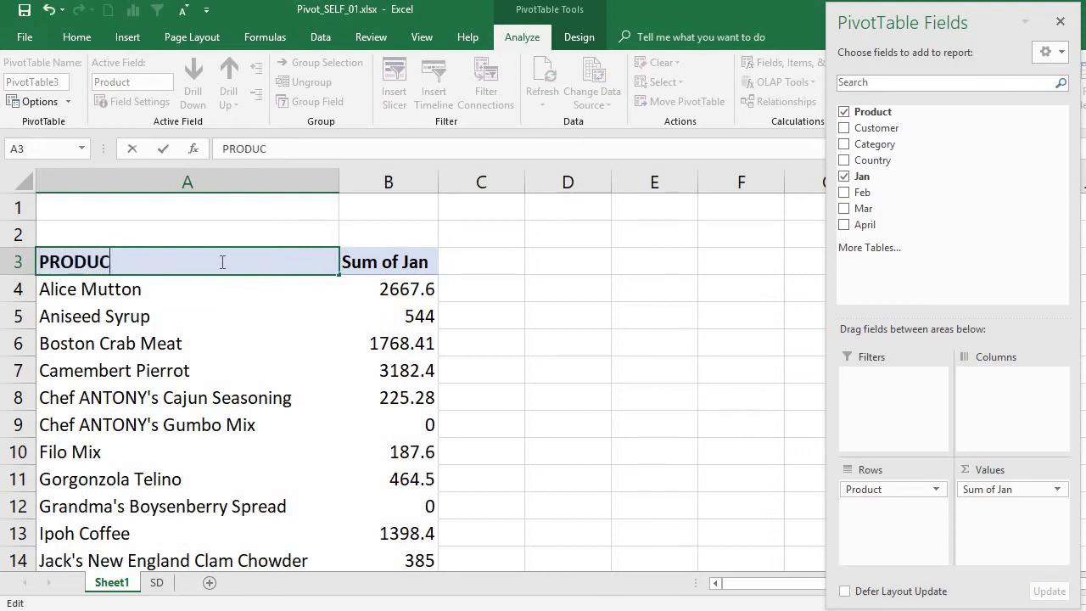
{"action": "type", "text": "TS"}
{"action": "left_click", "coordinate": [249, 335]}
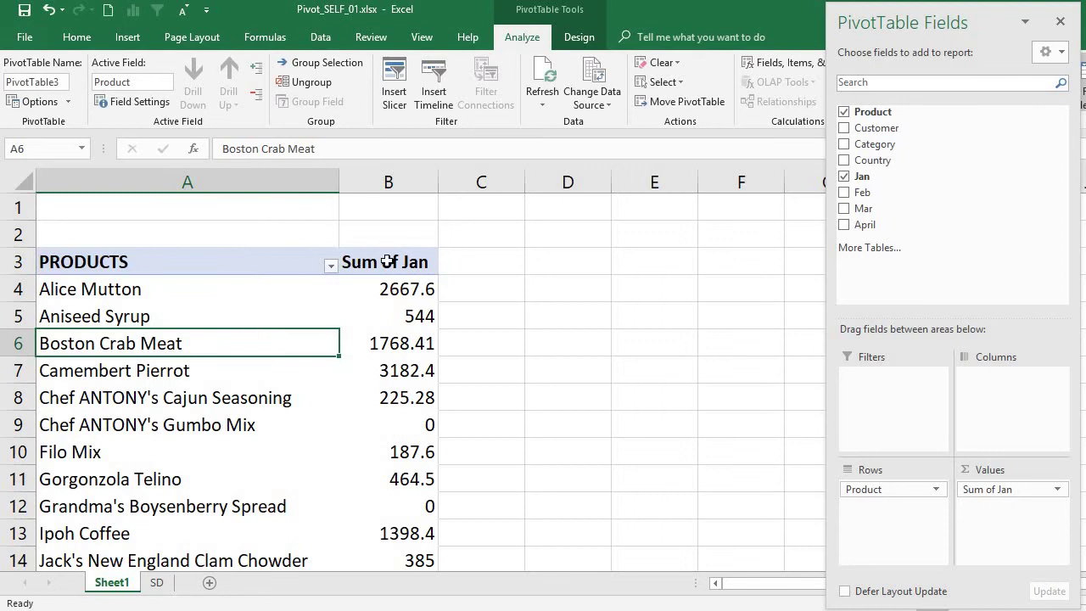
Set the custom name of the January value field to Sum of Jan Sales.
{"action": "double_click", "coordinate": [387, 261]}
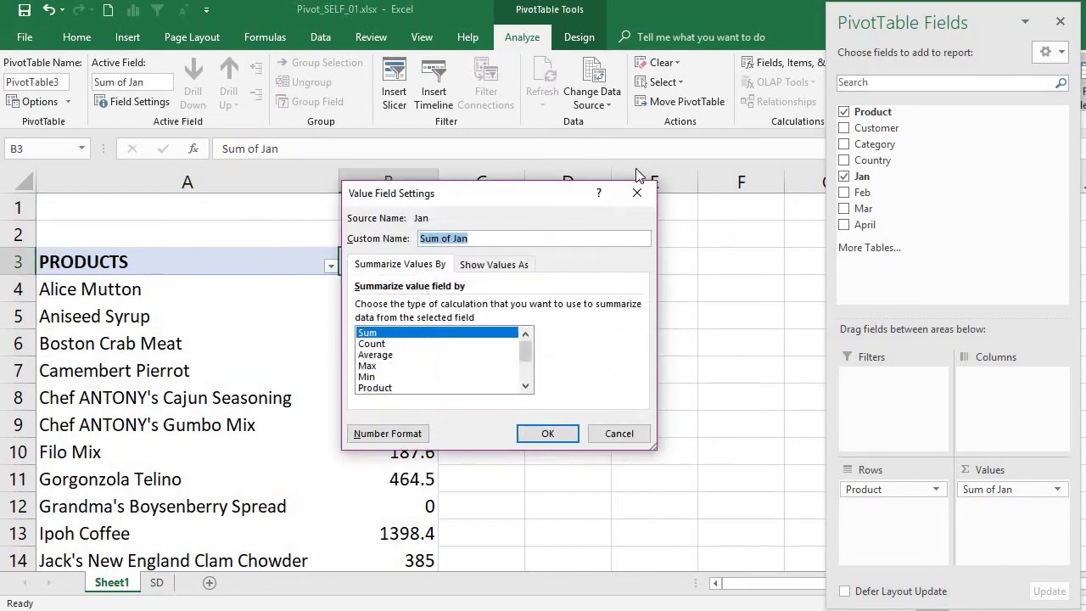
{"action": "left_click", "coordinate": [637, 193]}
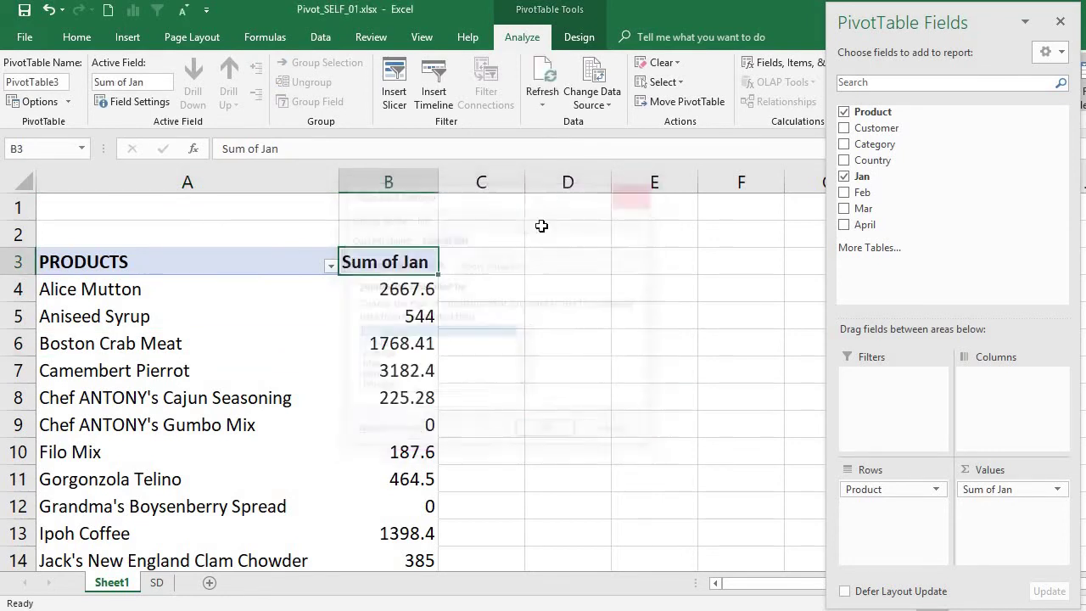
{"action": "double_click", "coordinate": [426, 263]}
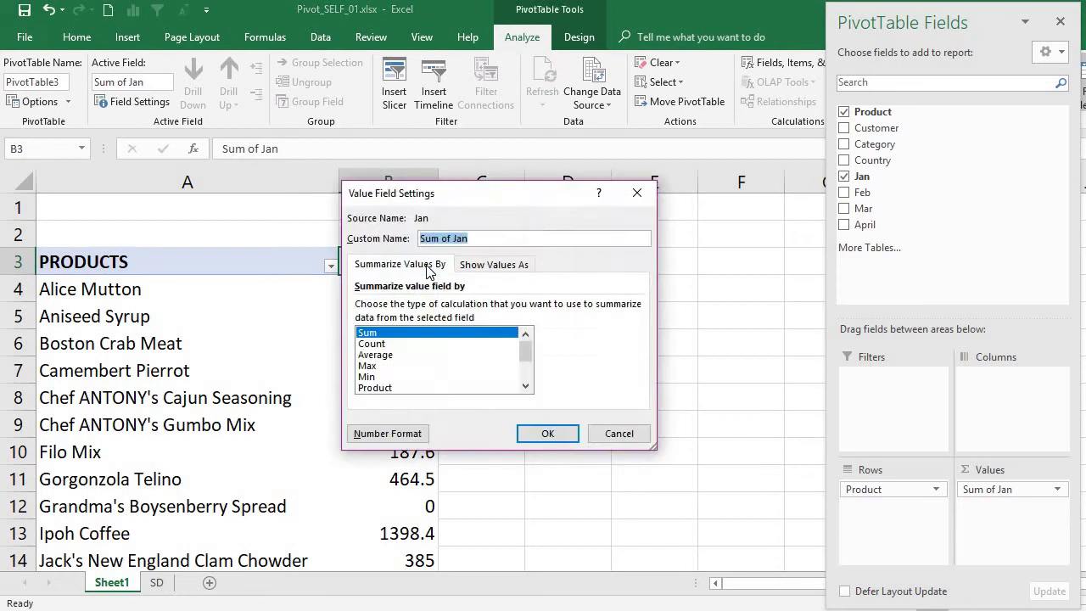
{"action": "left_click", "coordinate": [551, 240]}
{"action": "type", "text": "Sales"}
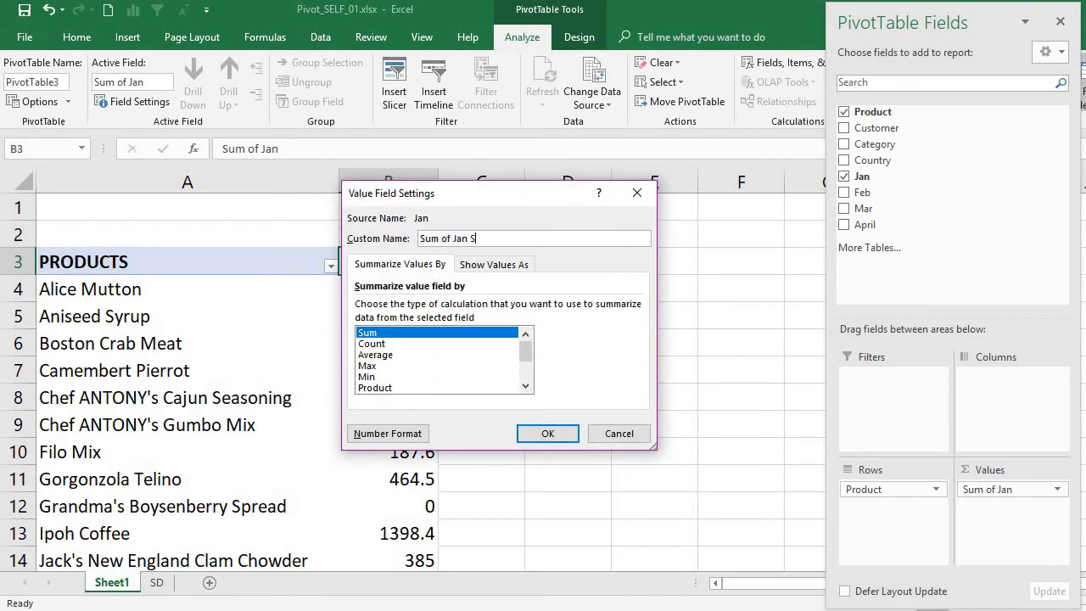
{"action": "left_click", "coordinate": [547, 433]}
{"action": "left_click", "coordinate": [291, 314]}
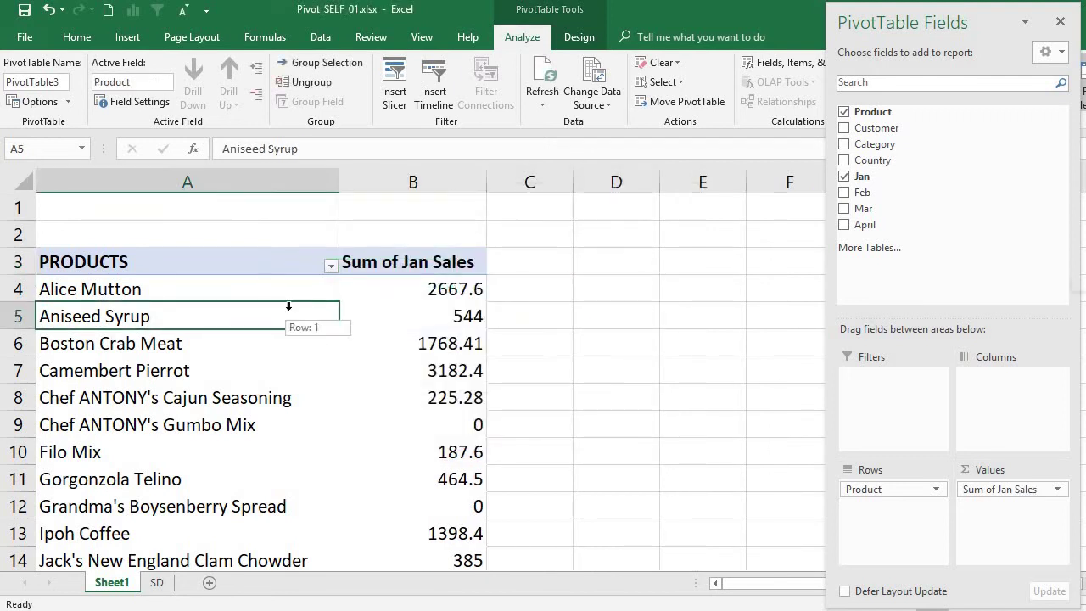
{"action": "left_click", "coordinate": [241, 256]}
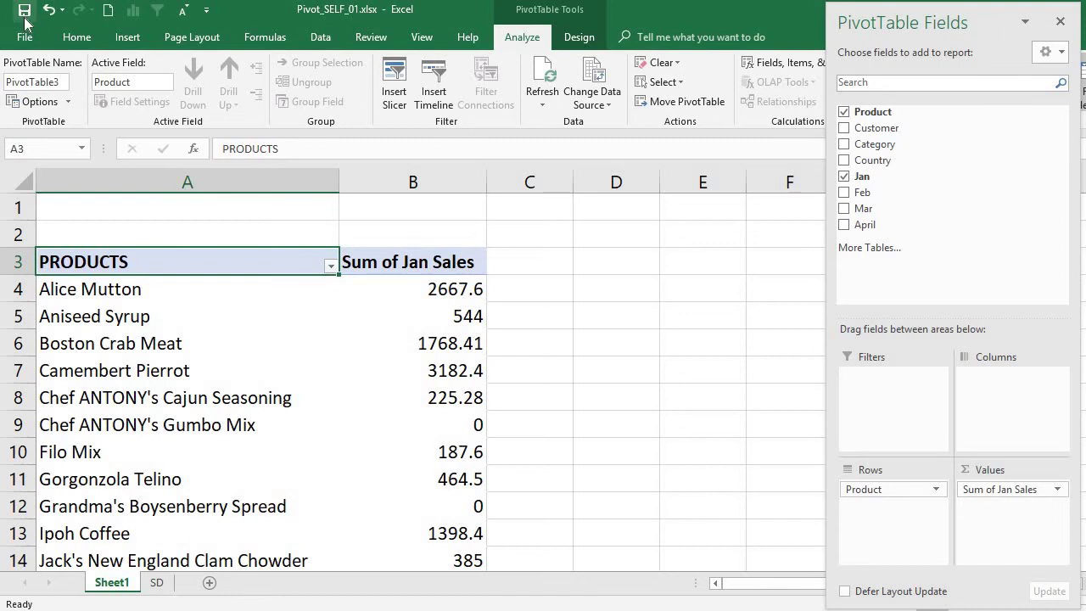
Permanently delete the source data sheet SD from the workbook, keeping the PivotTable sheet.
{"action": "left_click", "coordinate": [156, 585]}
{"action": "right_click", "coordinate": [155, 583]}
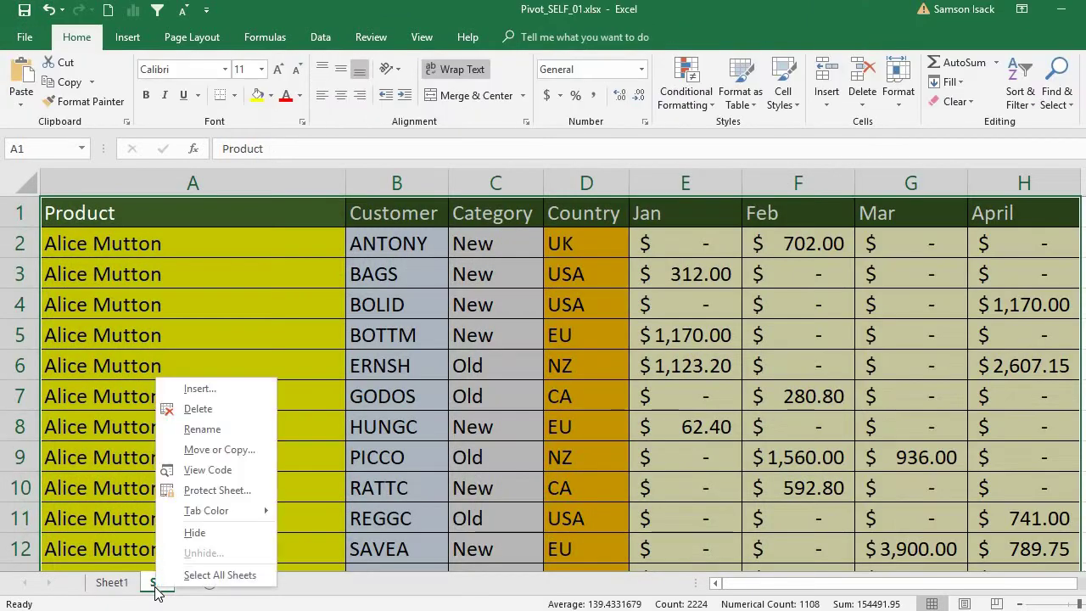
{"action": "left_click", "coordinate": [214, 411]}
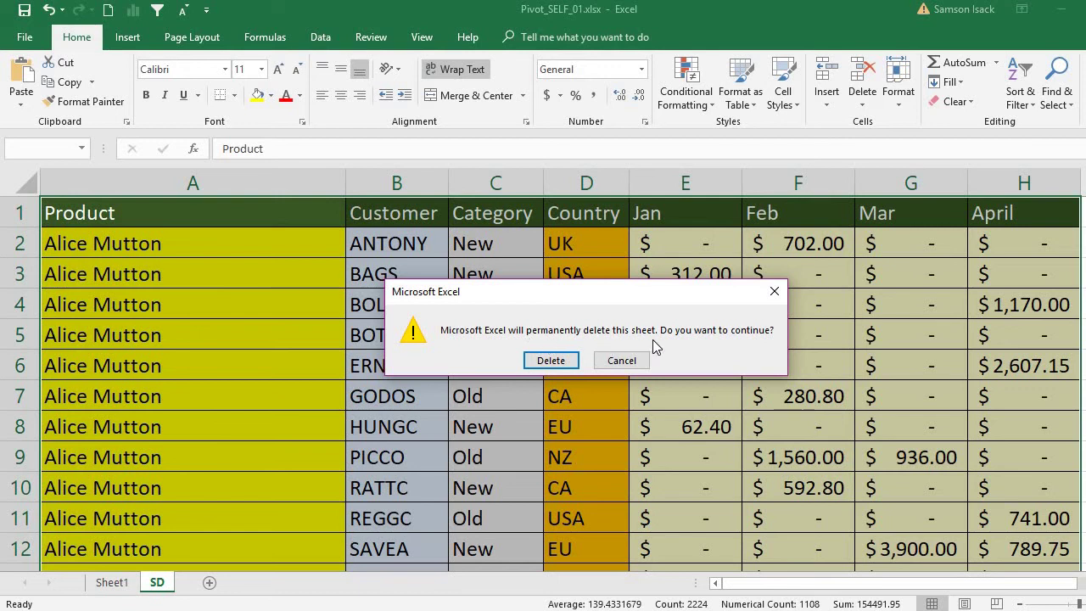
{"action": "left_click", "coordinate": [548, 360]}
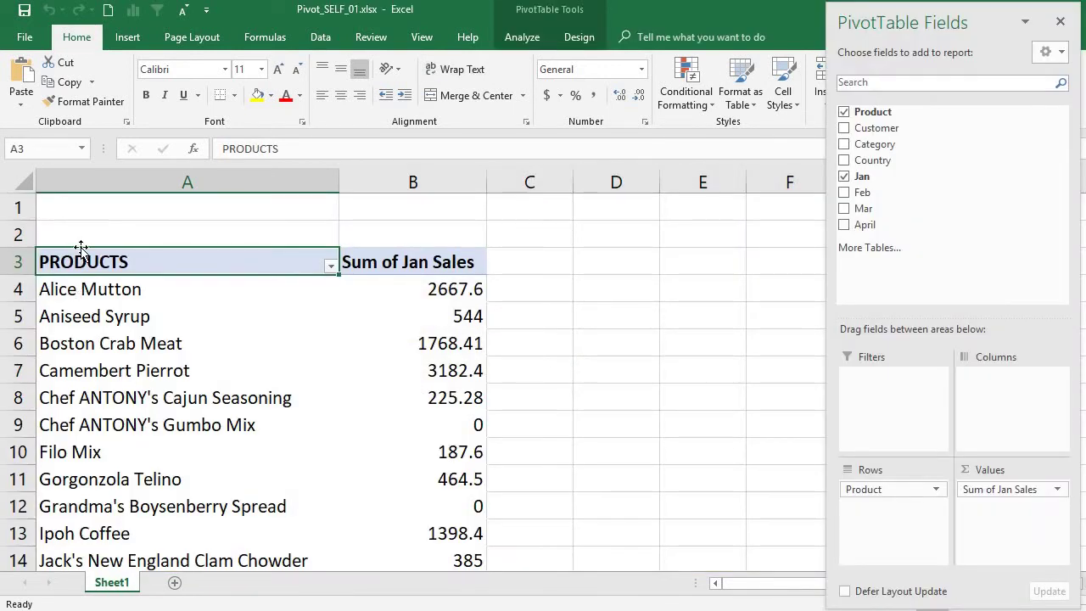
{"action": "left_click", "coordinate": [82, 318]}
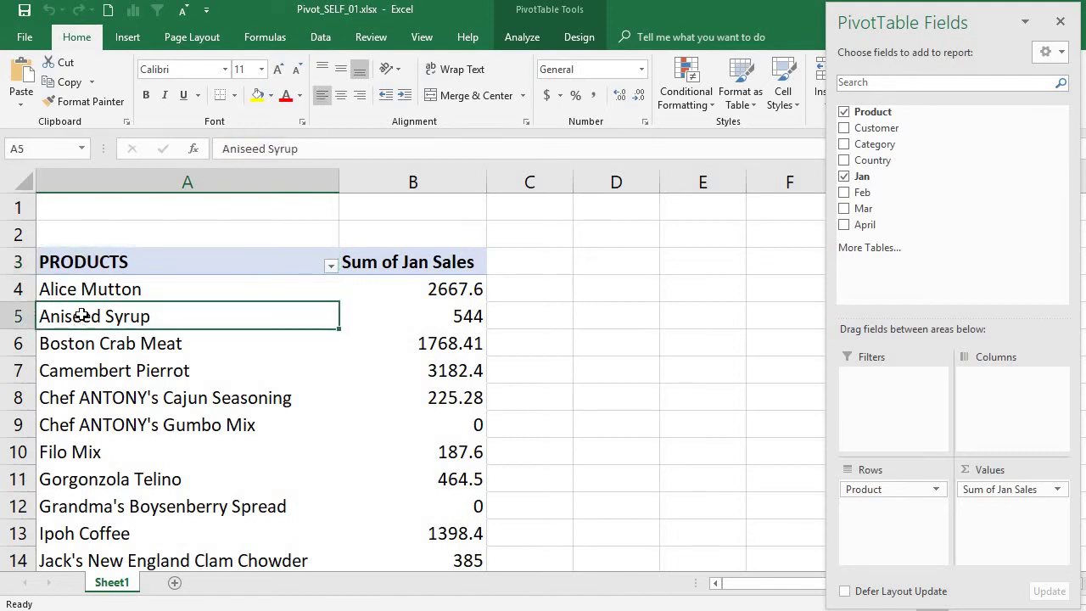
{"action": "left_click", "coordinate": [117, 263]}
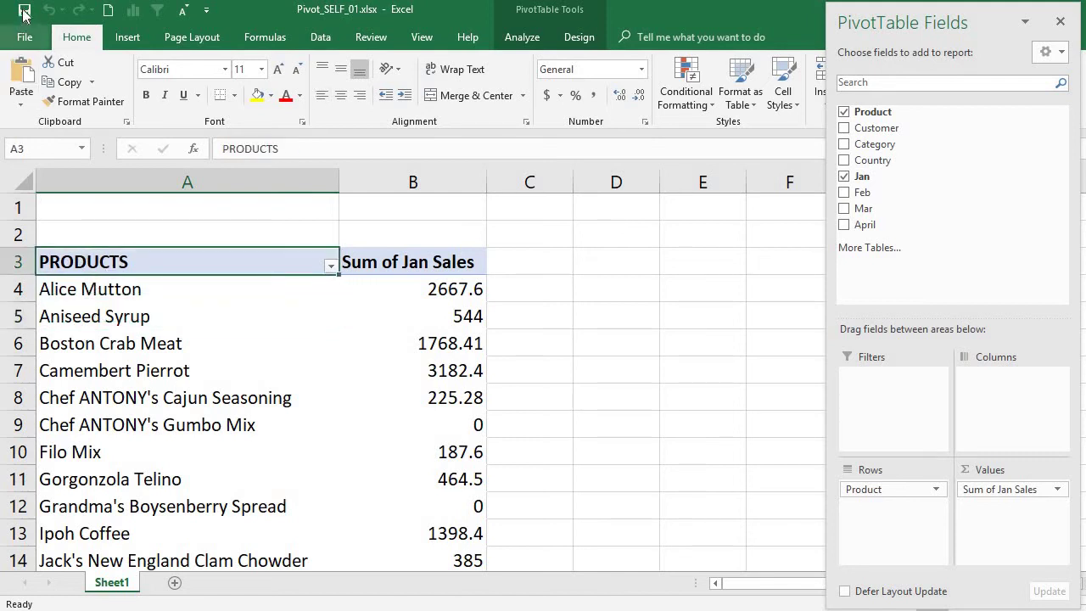
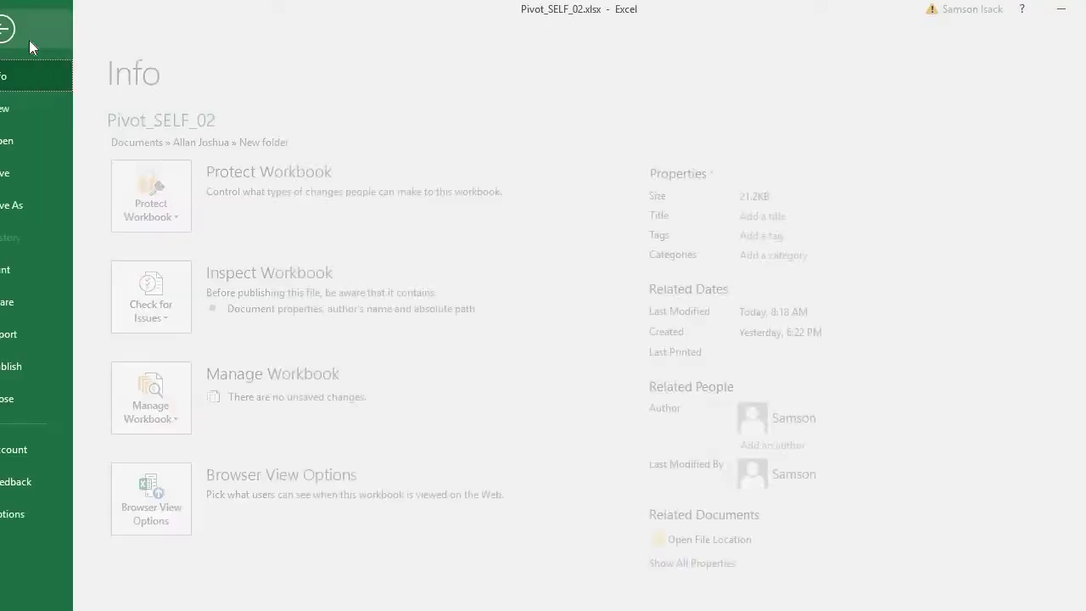
Open the recent workbook Pivot_SELF_01.xlsx and maximize its window.
{"action": "left_click", "coordinate": [60, 142]}
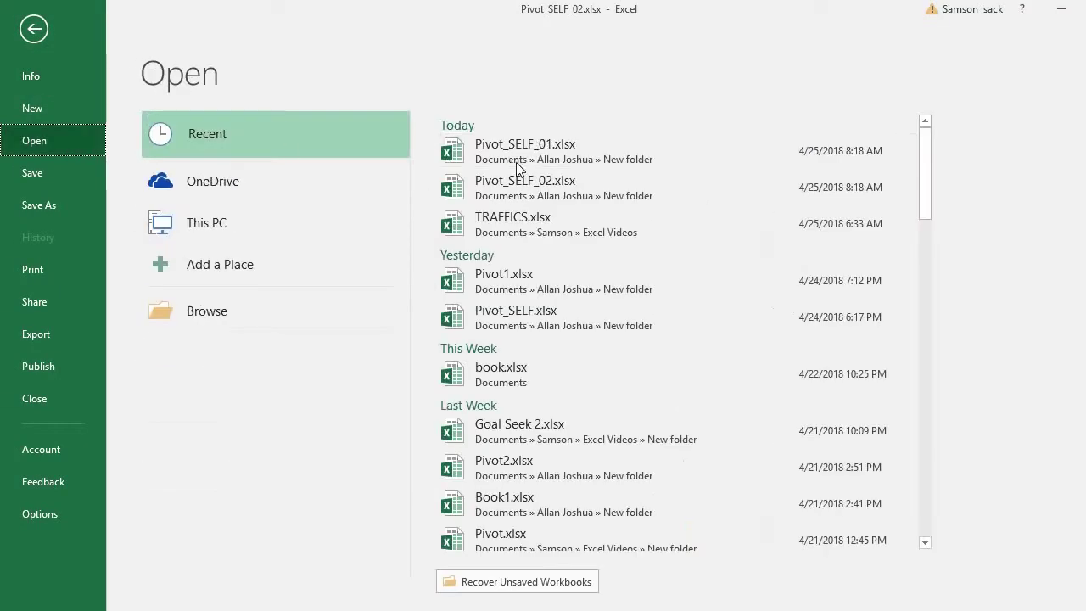
{"action": "left_click", "coordinate": [529, 156]}
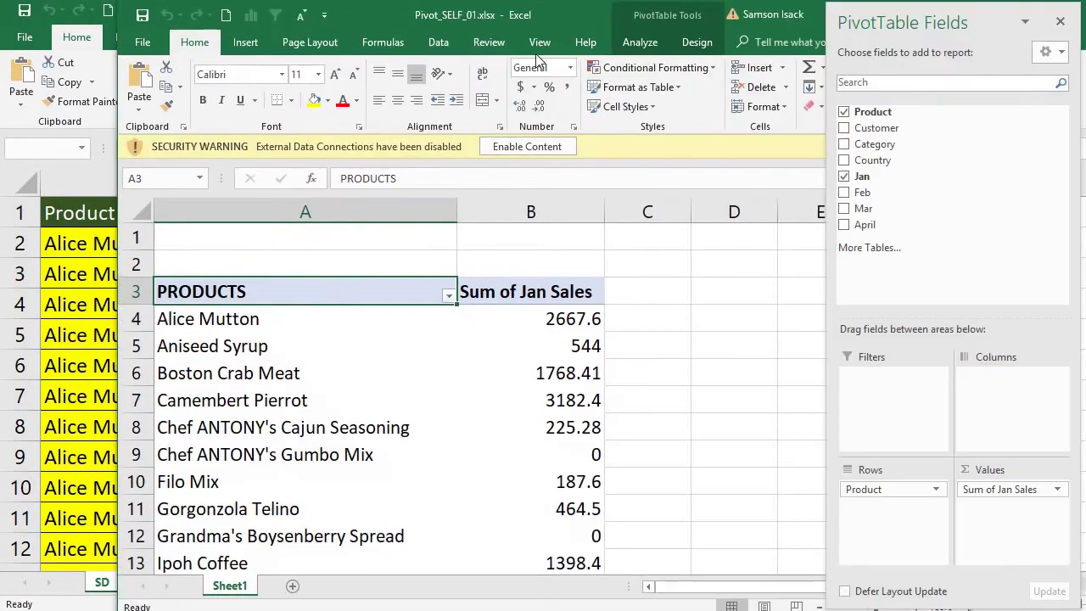
{"action": "double_click", "coordinate": [552, 22]}
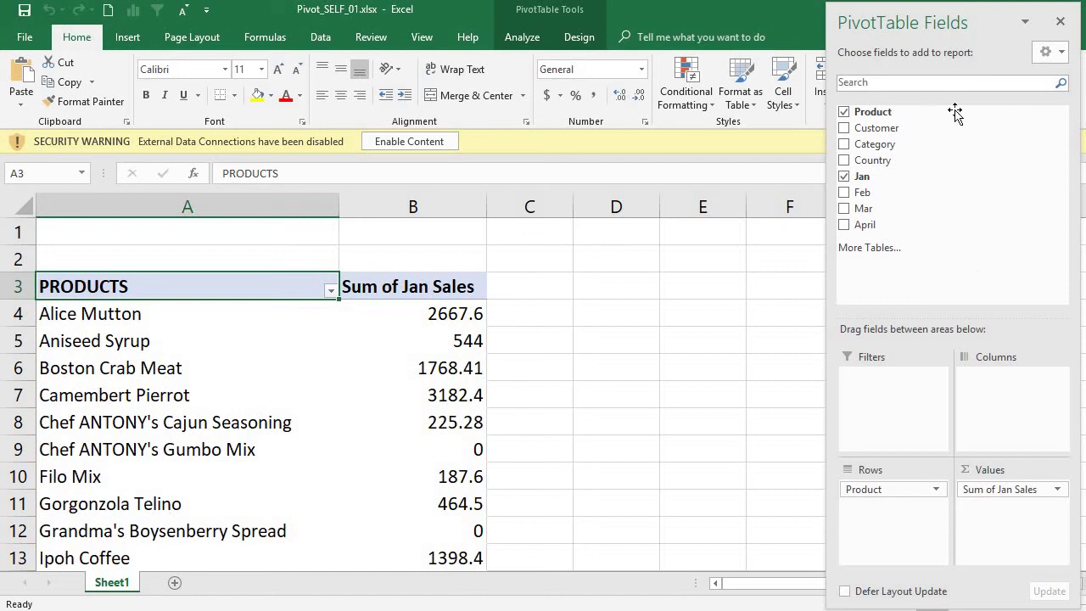
Add the Customer field as a report filter of the PivotTable and check its list of customers.
{"action": "left_click_drag", "start_coordinate": [871, 131], "coordinate": [904, 406]}
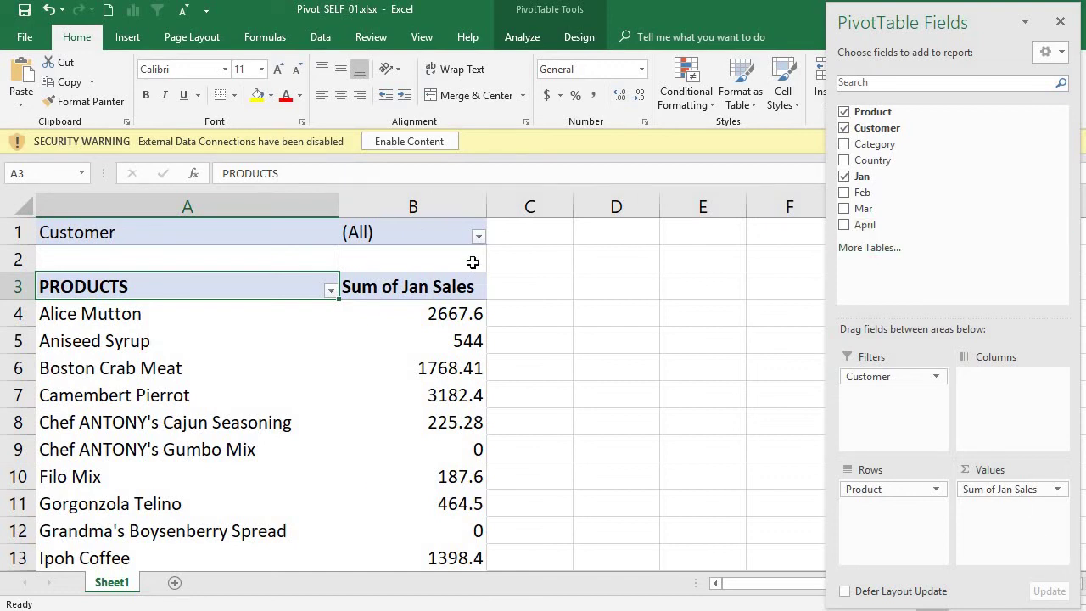
{"action": "left_click", "coordinate": [479, 238]}
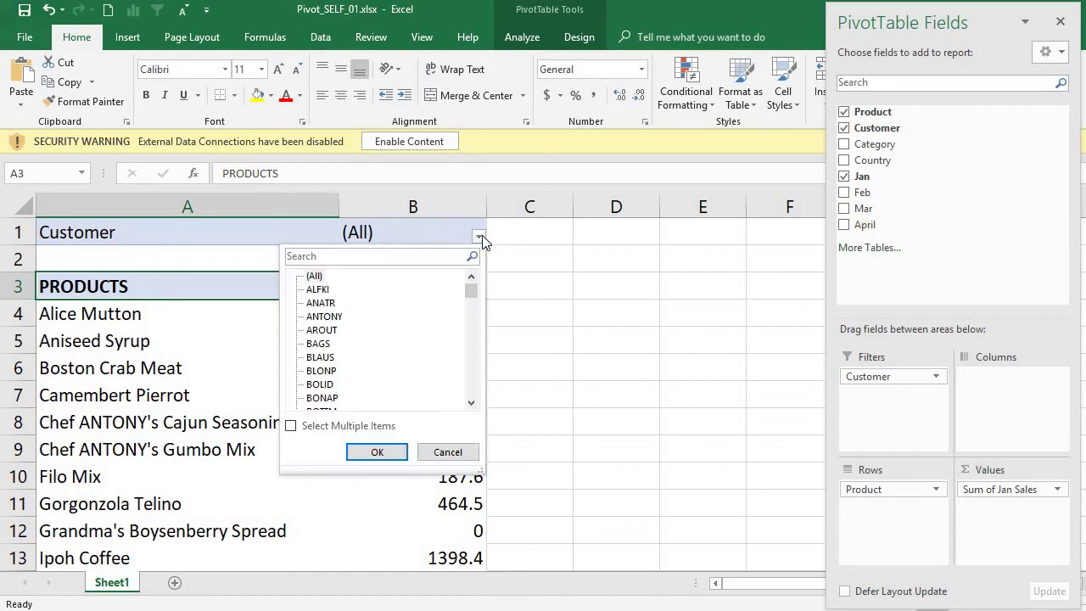
{"action": "left_click", "coordinate": [478, 238]}
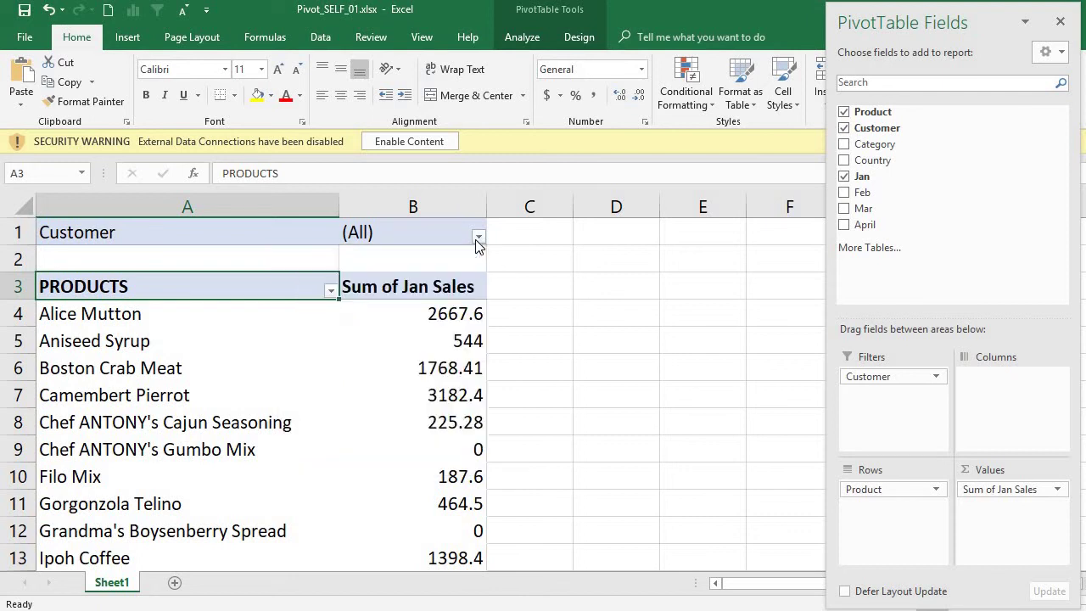
Filter the PivotTable by multiple customers, keeping only ALFKI, ANTONY, AROUT and BLONP.
{"action": "left_click", "coordinate": [477, 240]}
{"action": "left_click", "coordinate": [320, 329]}
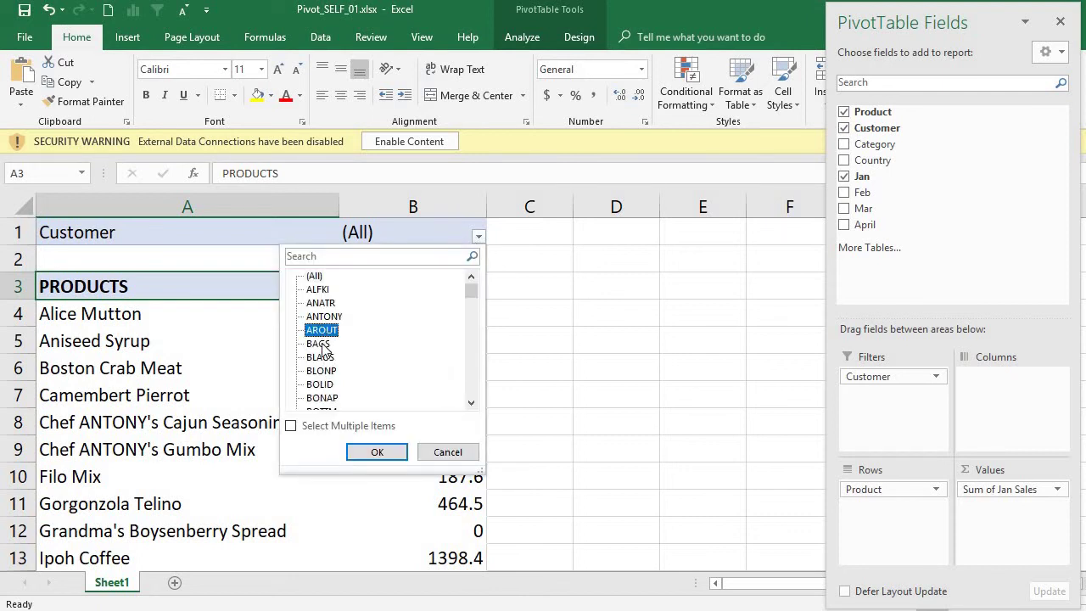
{"action": "left_click", "coordinate": [321, 345]}
{"action": "left_click", "coordinate": [323, 357]}
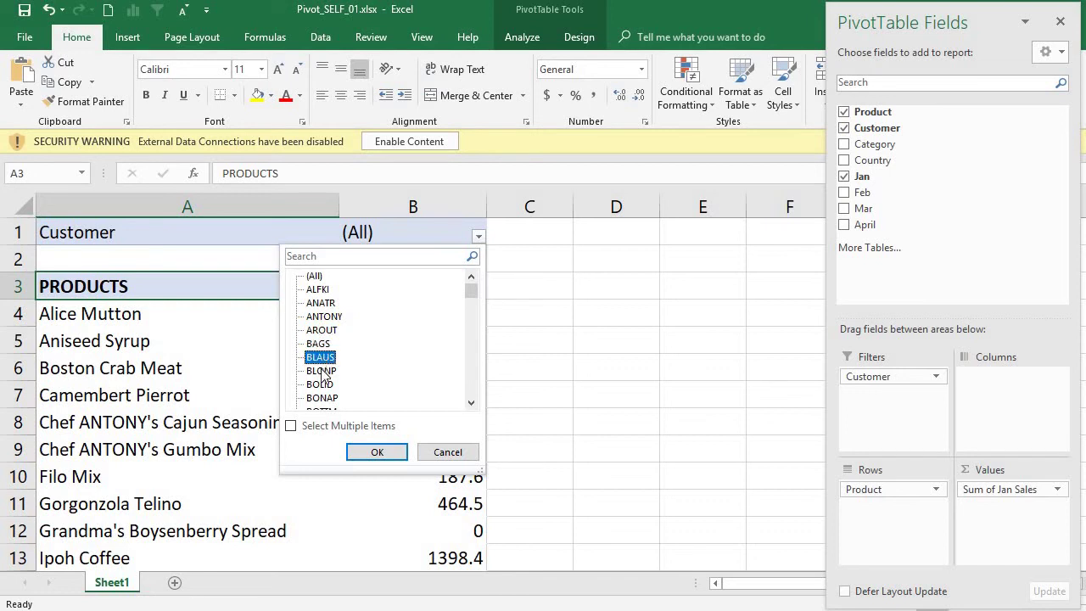
{"action": "left_click", "coordinate": [322, 371]}
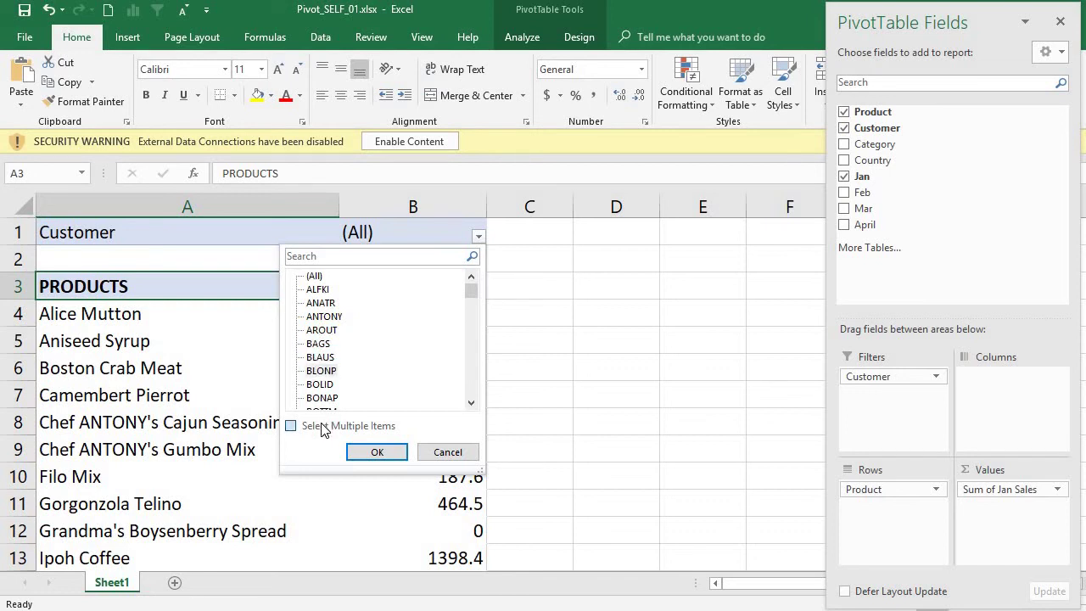
{"action": "left_click", "coordinate": [290, 425]}
{"action": "left_click", "coordinate": [310, 330]}
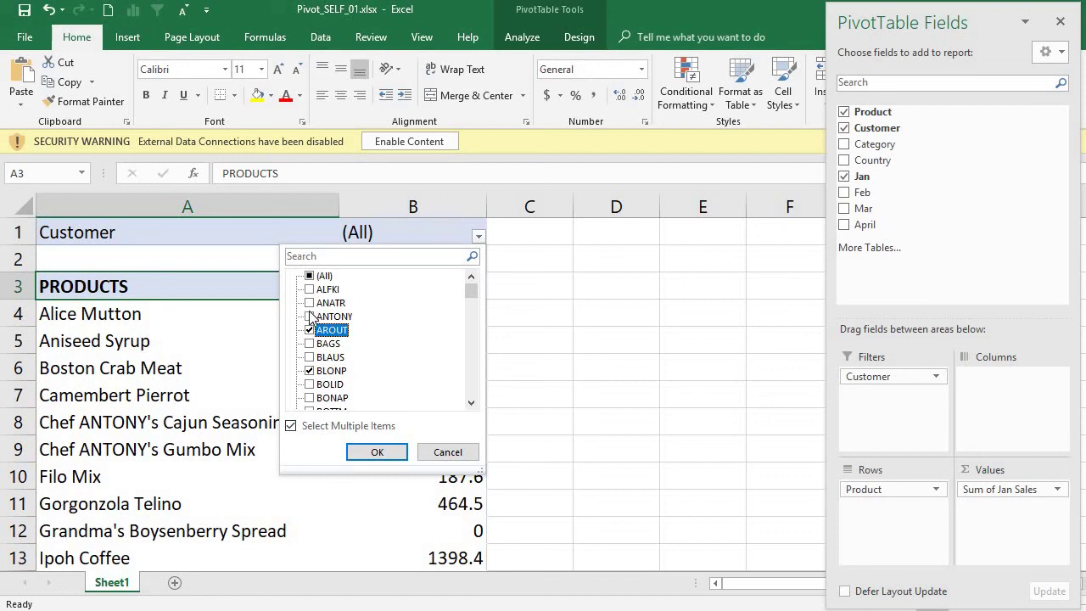
{"action": "left_click", "coordinate": [310, 317]}
{"action": "left_click", "coordinate": [310, 289]}
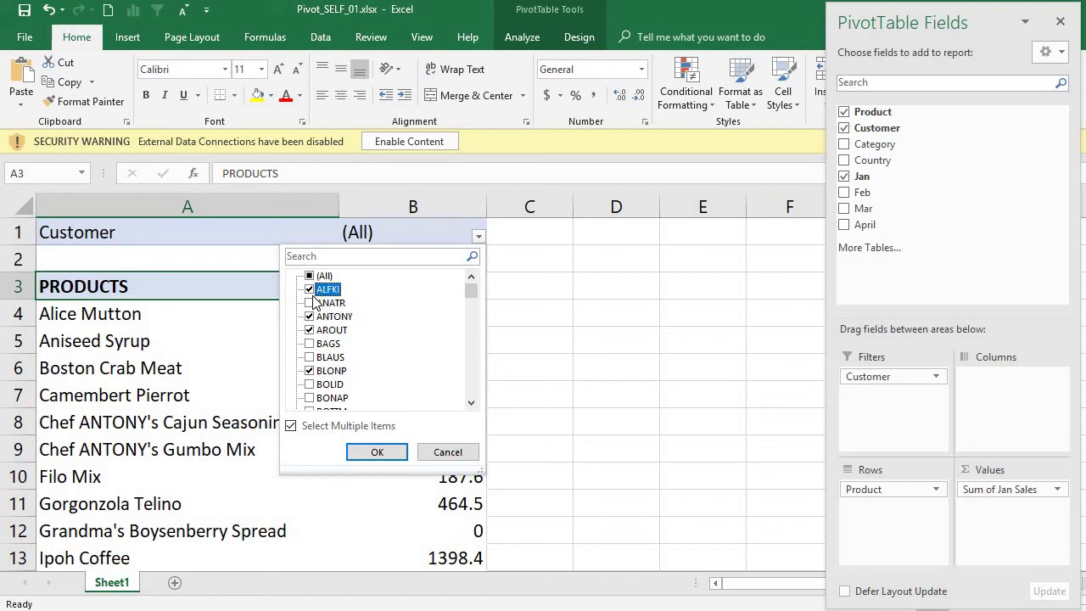
{"action": "left_click", "coordinate": [377, 451]}
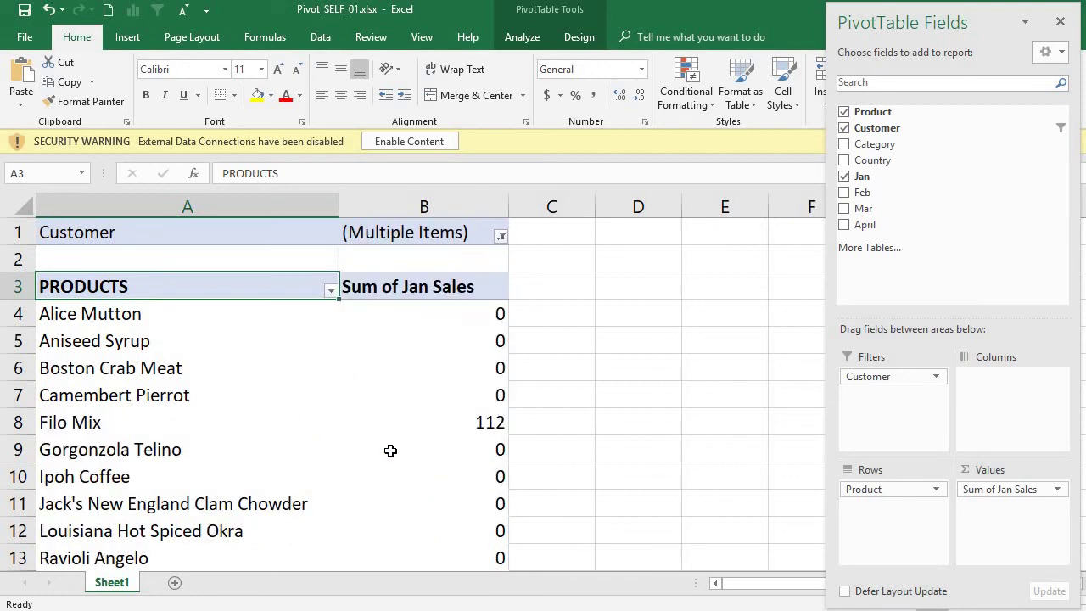
{"action": "left_click", "coordinate": [254, 413]}
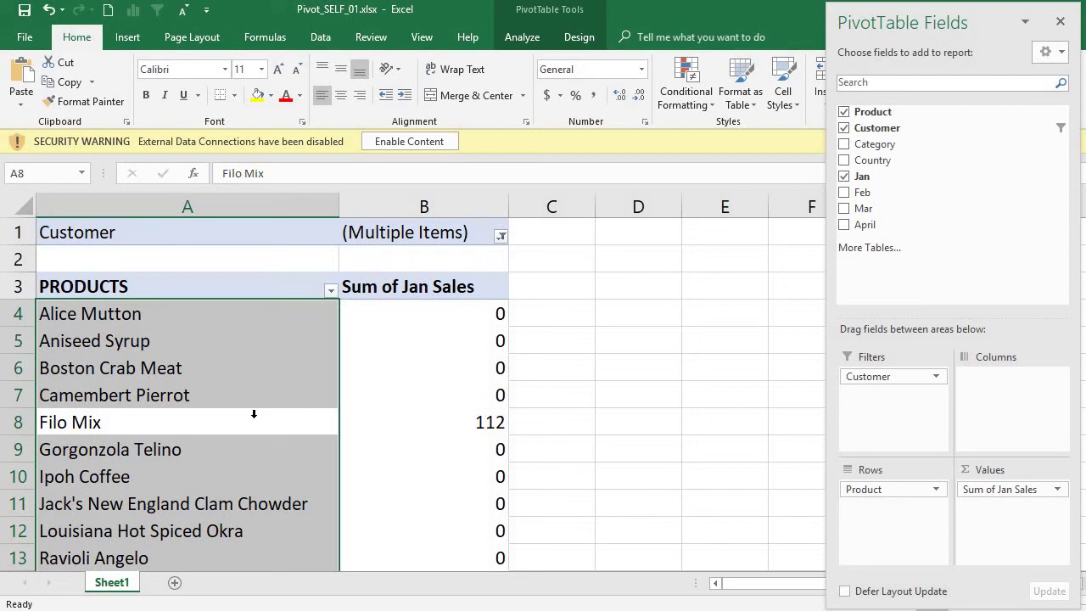
{"action": "left_click", "coordinate": [229, 353]}
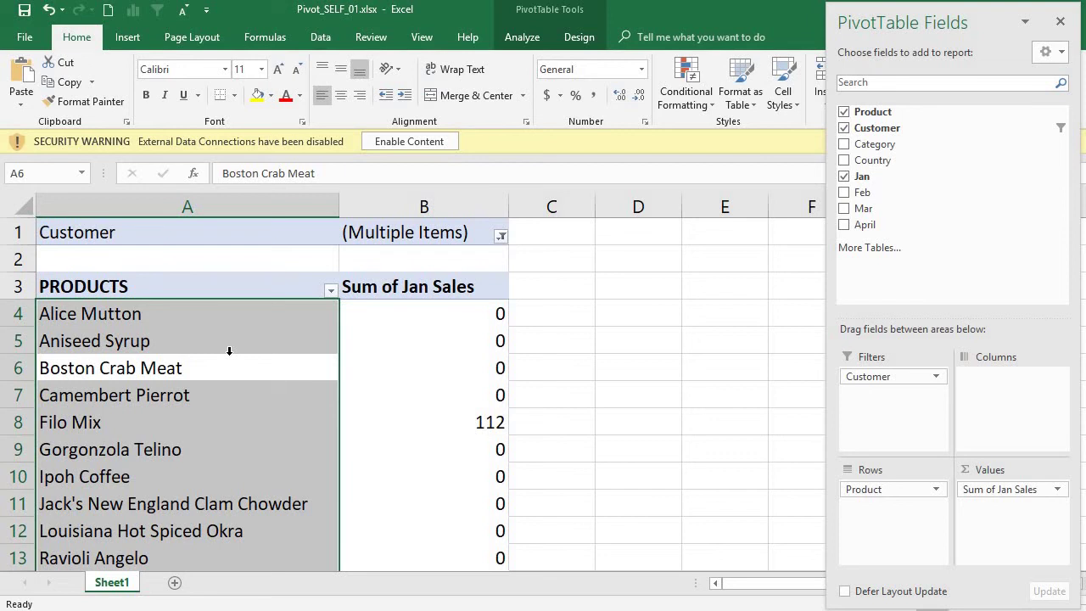
{"action": "left_click", "coordinate": [252, 316]}
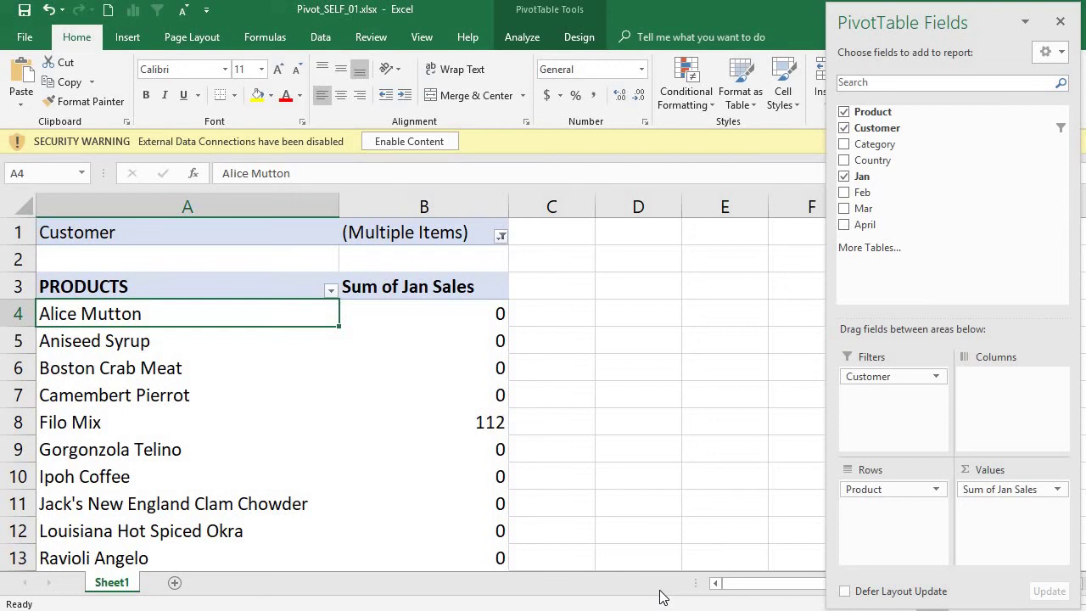
{"action": "left_click", "coordinate": [180, 370]}
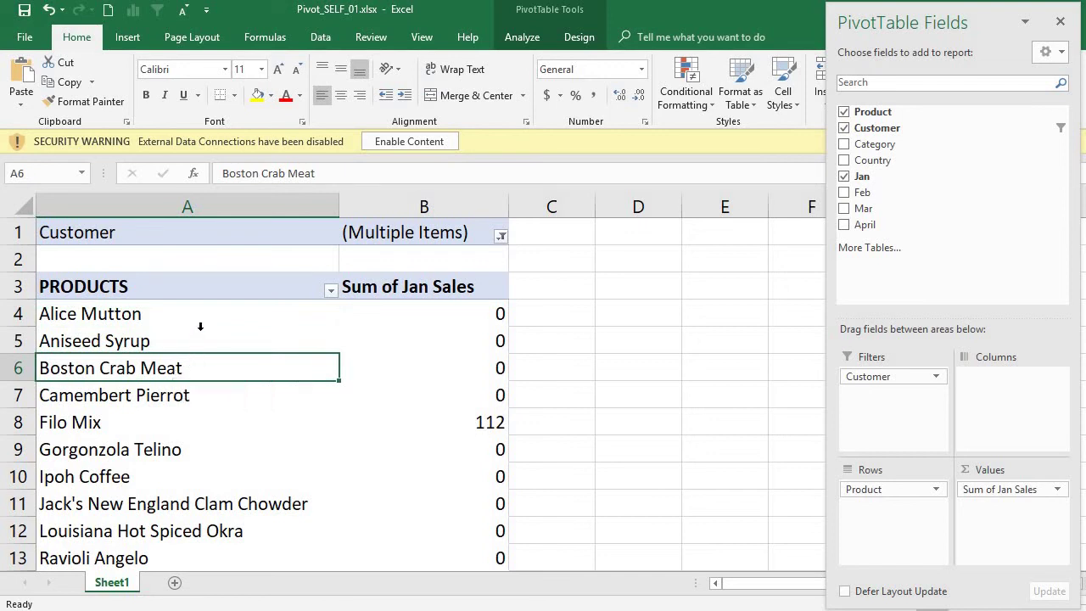
{"action": "left_click", "coordinate": [202, 339]}
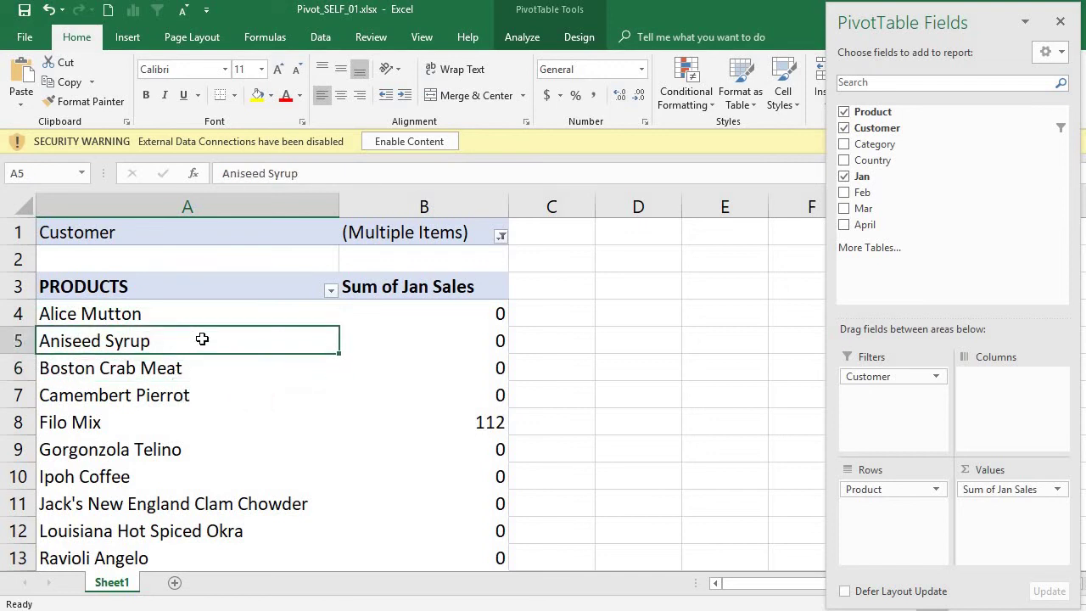
{"action": "left_click", "coordinate": [225, 288]}
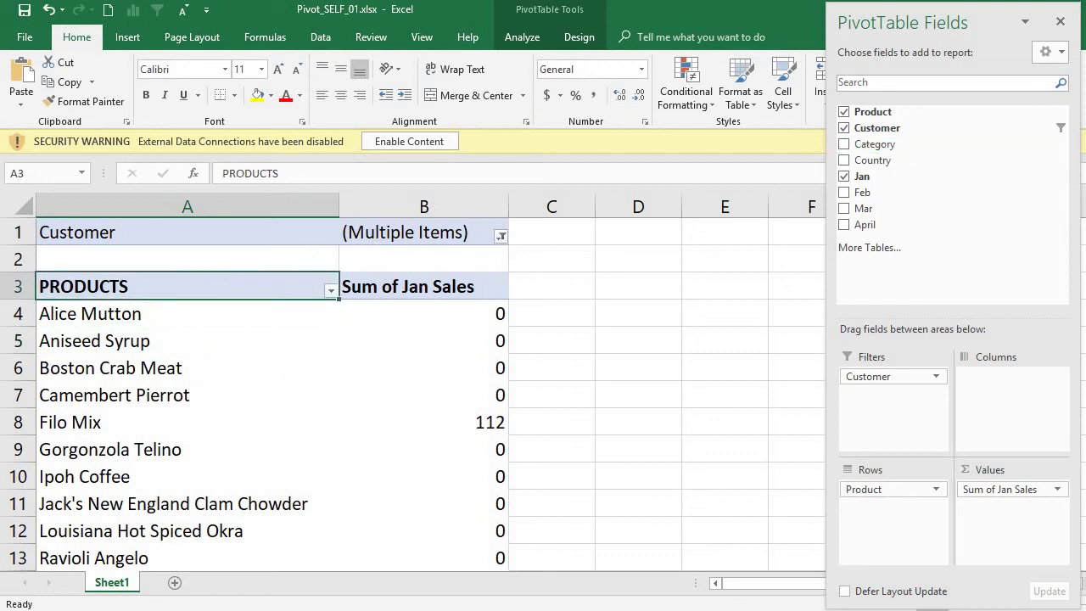
Close the Pivot_SELF_01.xlsx workbook and save its changes.
{"action": "key", "text": "ctrl+w"}
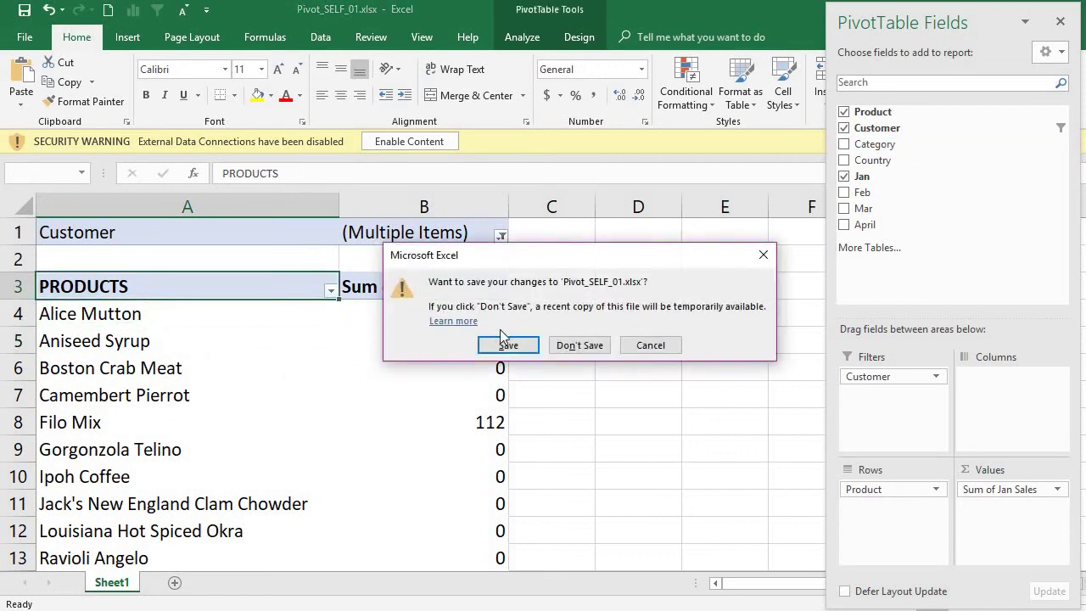
{"action": "left_click", "coordinate": [508, 348]}
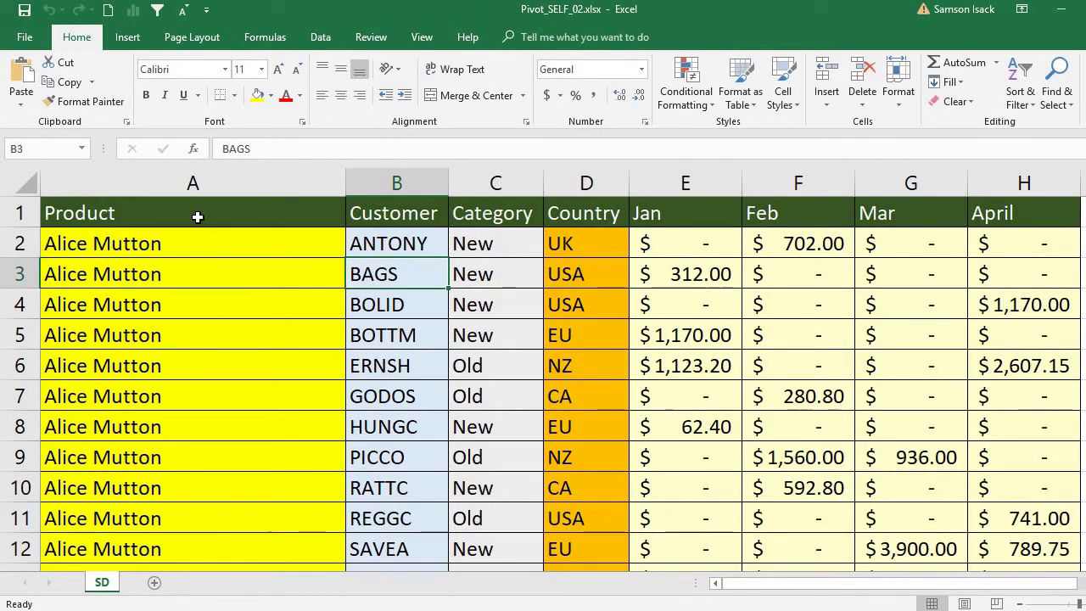
Create a PivotTable on a new worksheet from the range A1:H278 of the SD sheet in Pivot_SELF_02.xlsx.
{"action": "left_click", "coordinate": [196, 215]}
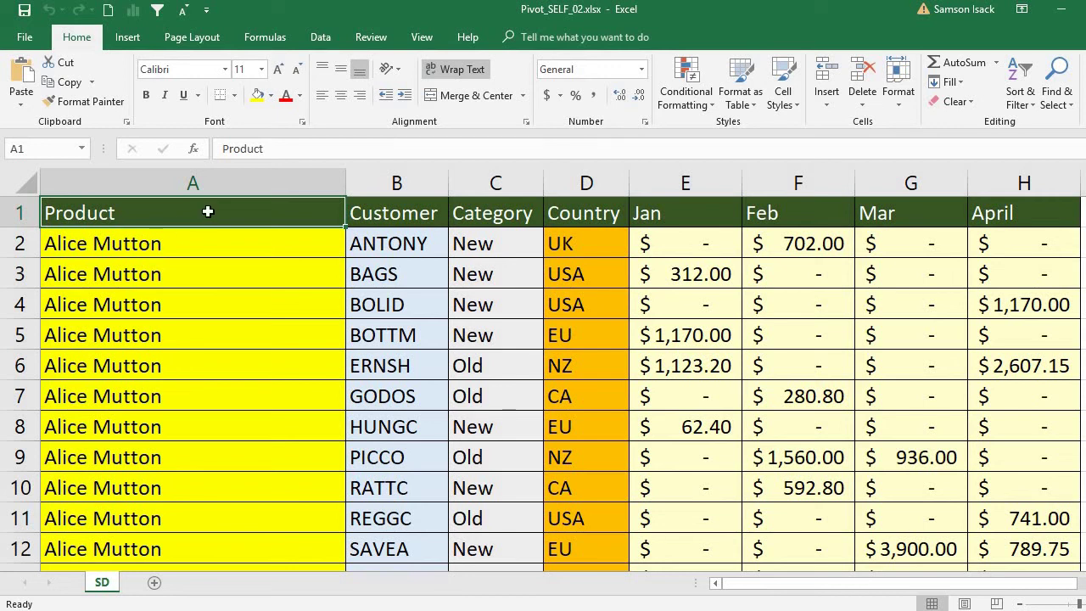
{"action": "left_click_drag", "start_coordinate": [208, 212], "coordinate": [987, 212]}
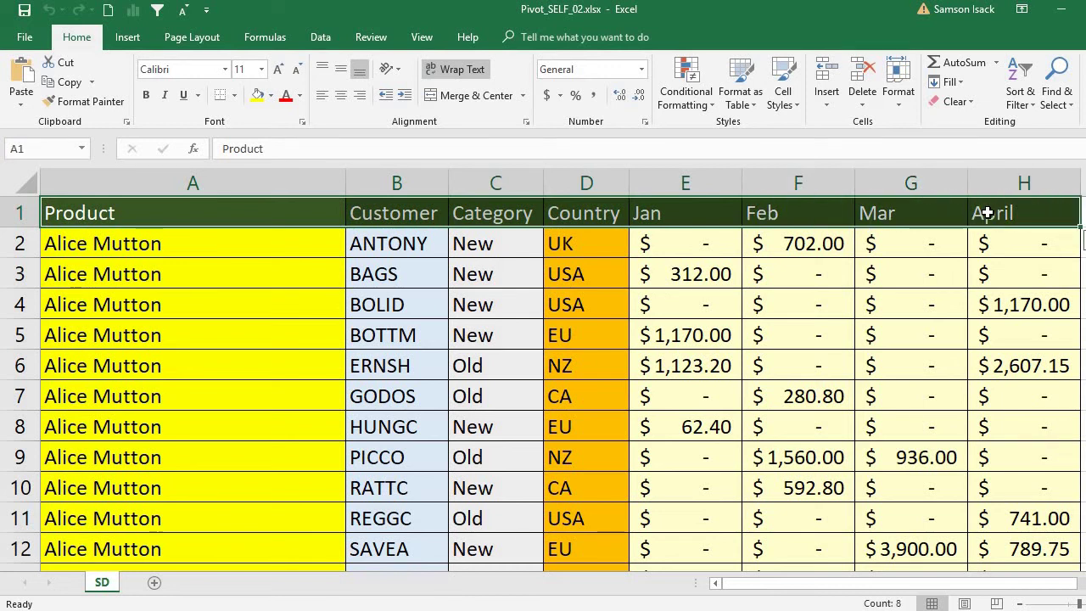
{"action": "key", "text": "ctrl+shift+Down"}
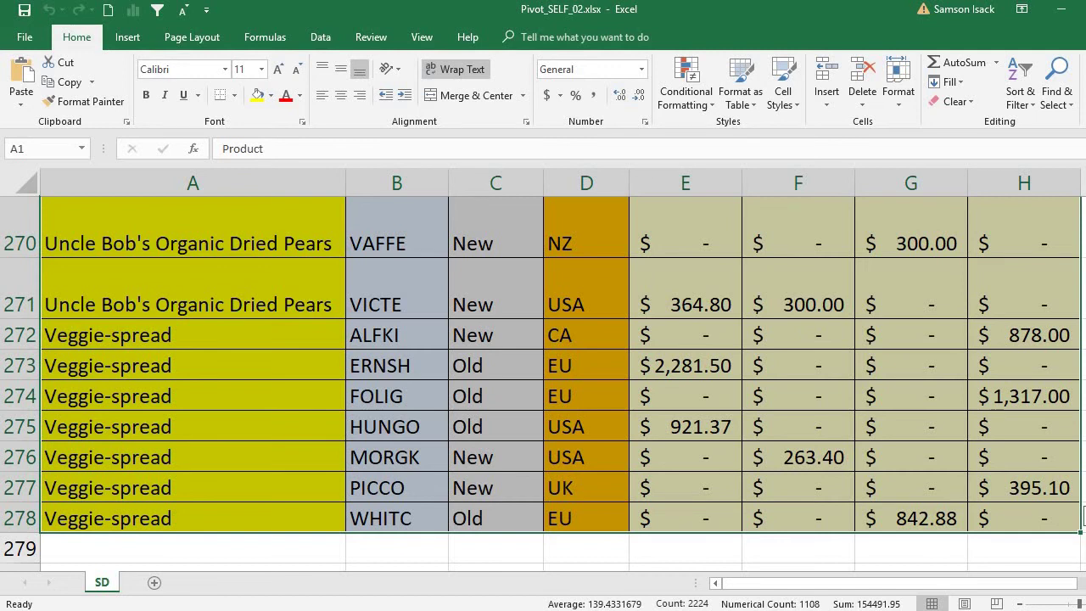
{"action": "key", "text": "ctrl+BackSpace"}
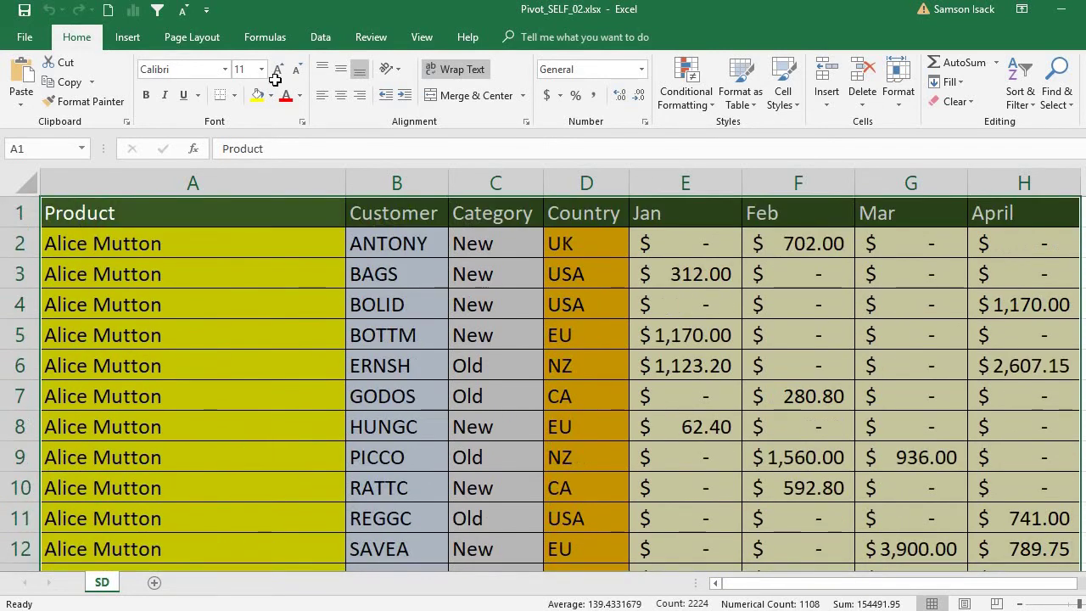
{"action": "left_click", "coordinate": [128, 37]}
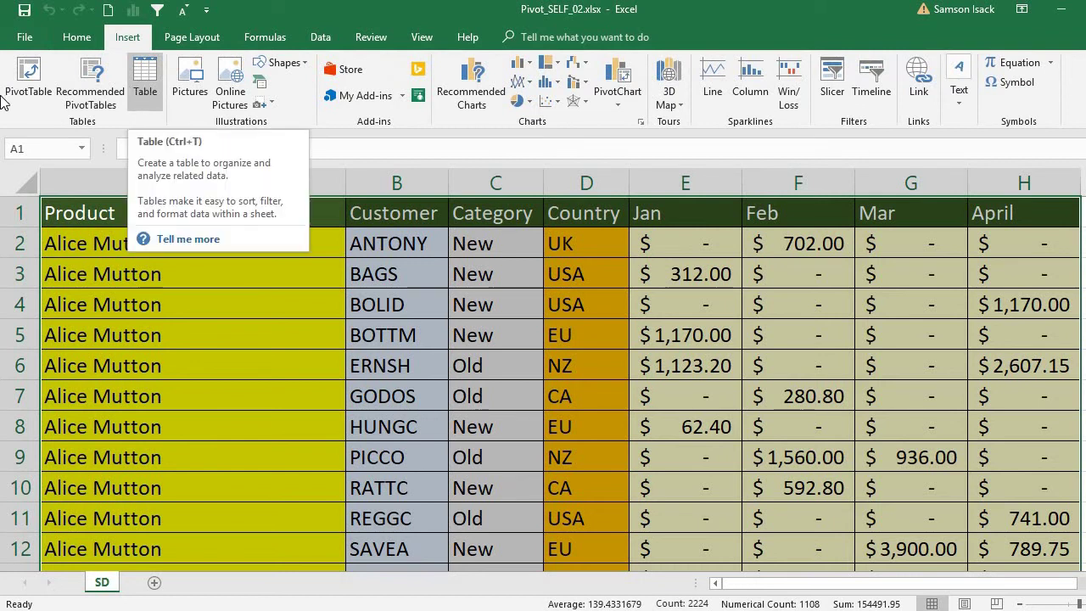
{"action": "left_click", "coordinate": [29, 83]}
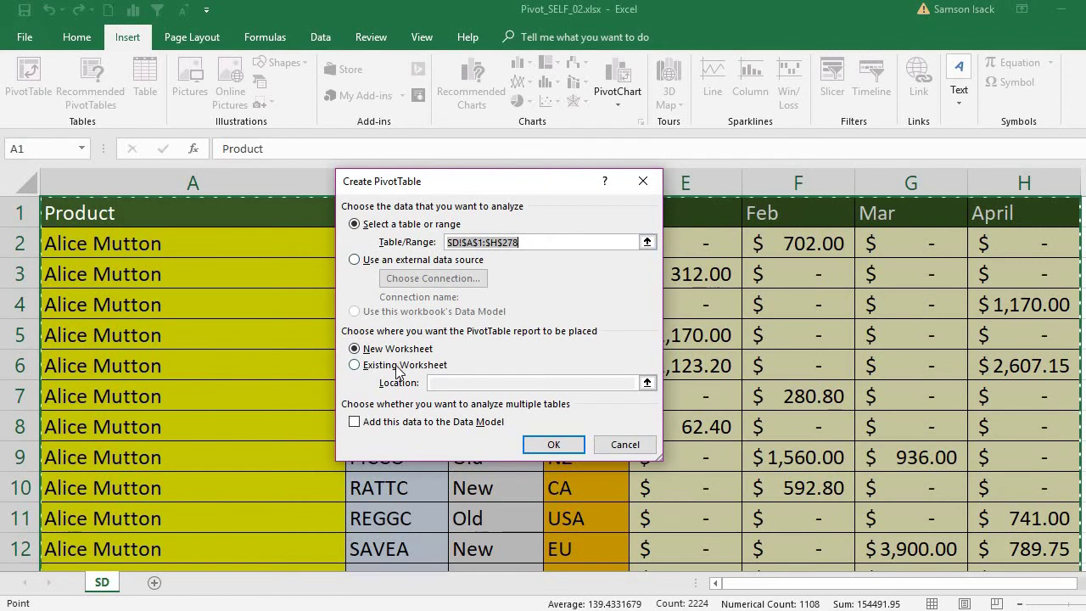
{"action": "left_click", "coordinate": [555, 444]}
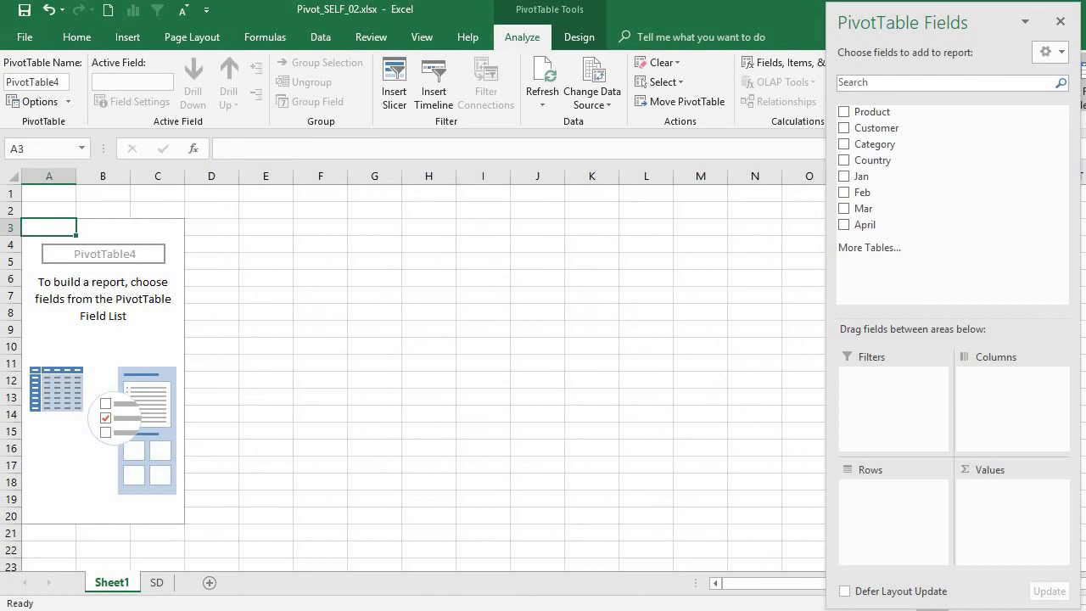
Lay out the new PivotTable with Product as the row field and the sum of Jan as the values.
{"action": "scroll", "coordinate": [413, 370], "scroll_direction": "up", "scroll_amount": 3, "text": "ctrl"}
{"action": "scroll", "coordinate": [431, 381], "scroll_direction": "up", "scroll_amount": 1}
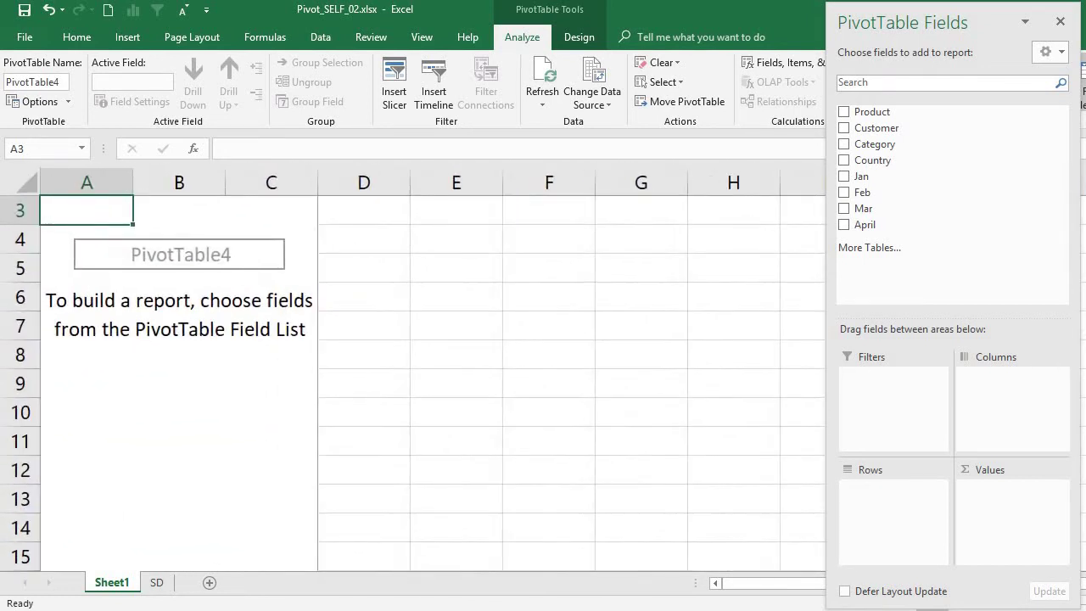
{"action": "scroll", "coordinate": [431, 382], "scroll_direction": "up", "scroll_amount": 1}
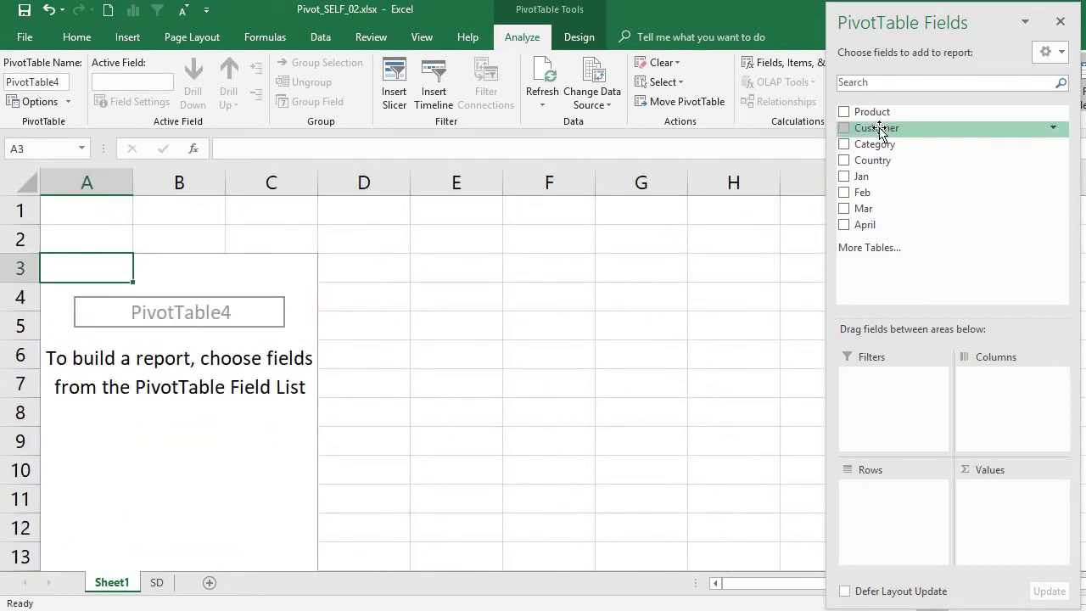
{"action": "left_click_drag", "start_coordinate": [879, 117], "coordinate": [929, 501]}
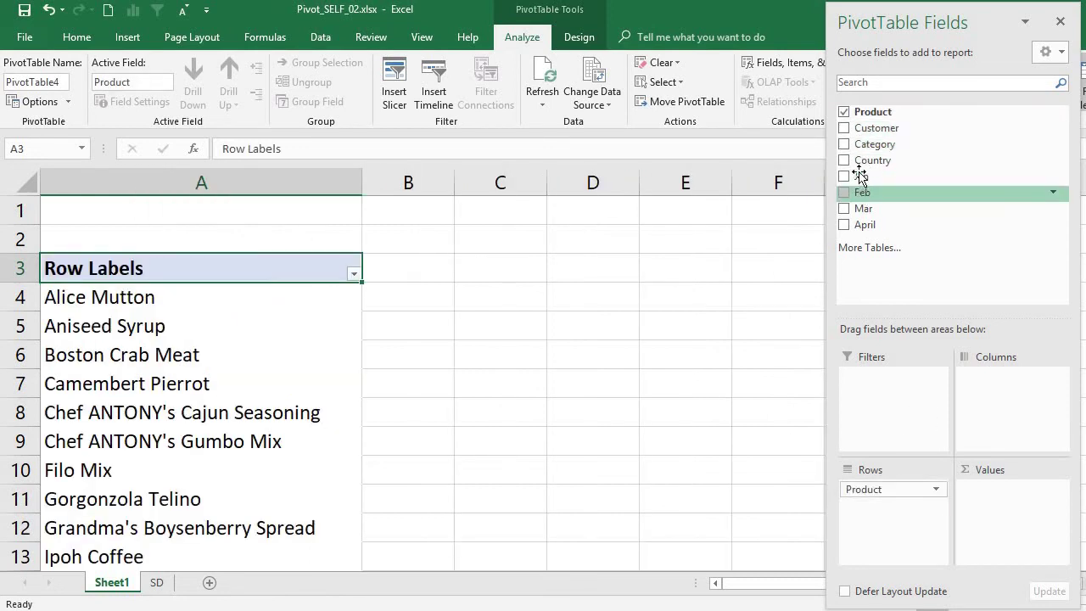
{"action": "left_click_drag", "start_coordinate": [859, 181], "coordinate": [1041, 496]}
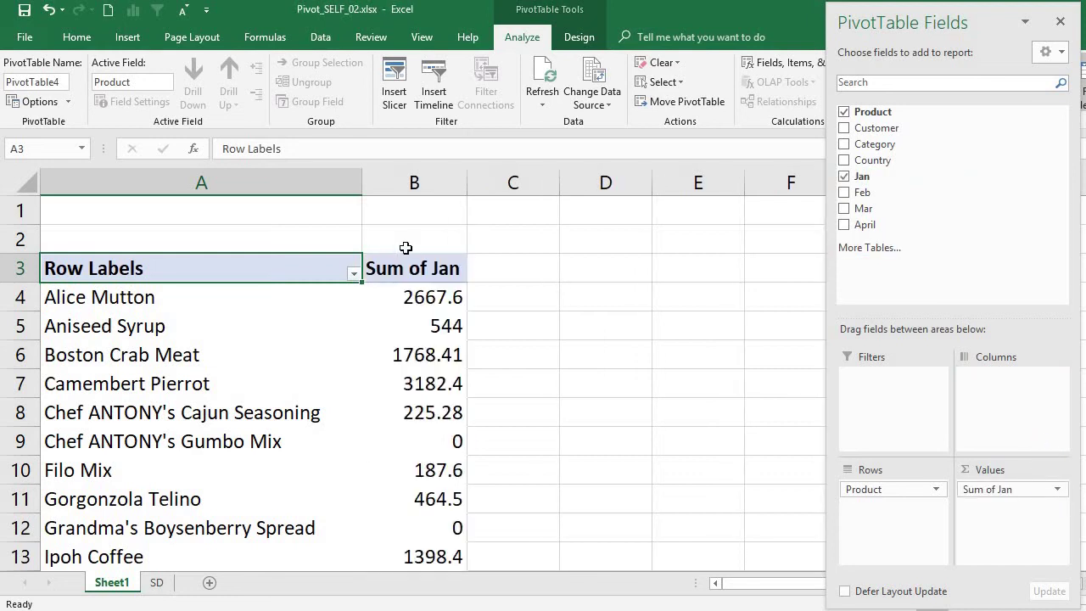
{"action": "left_click", "coordinate": [321, 343]}
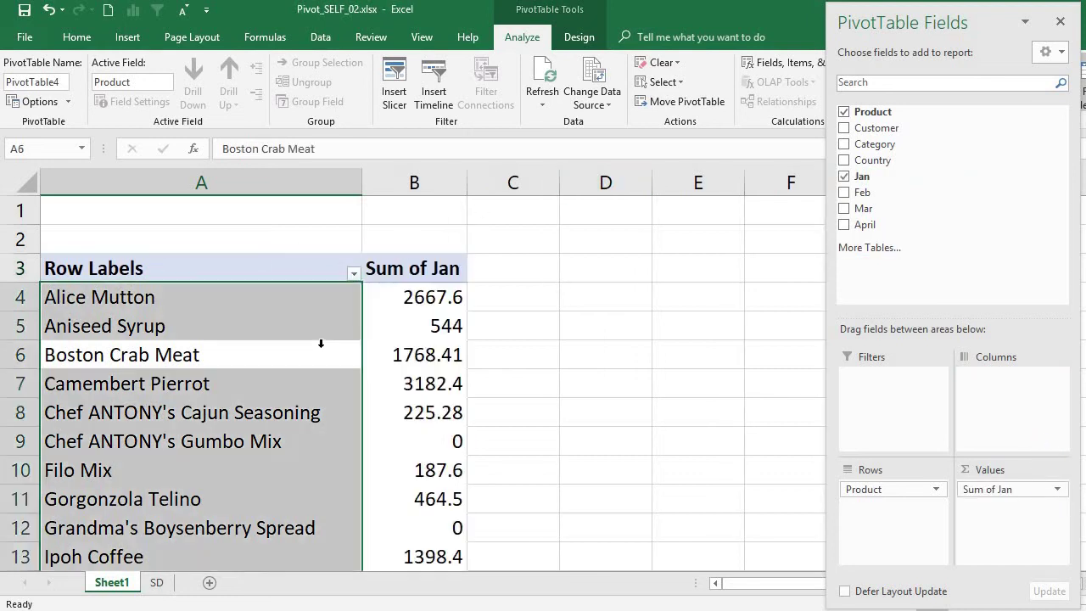
{"action": "left_click", "coordinate": [298, 295]}
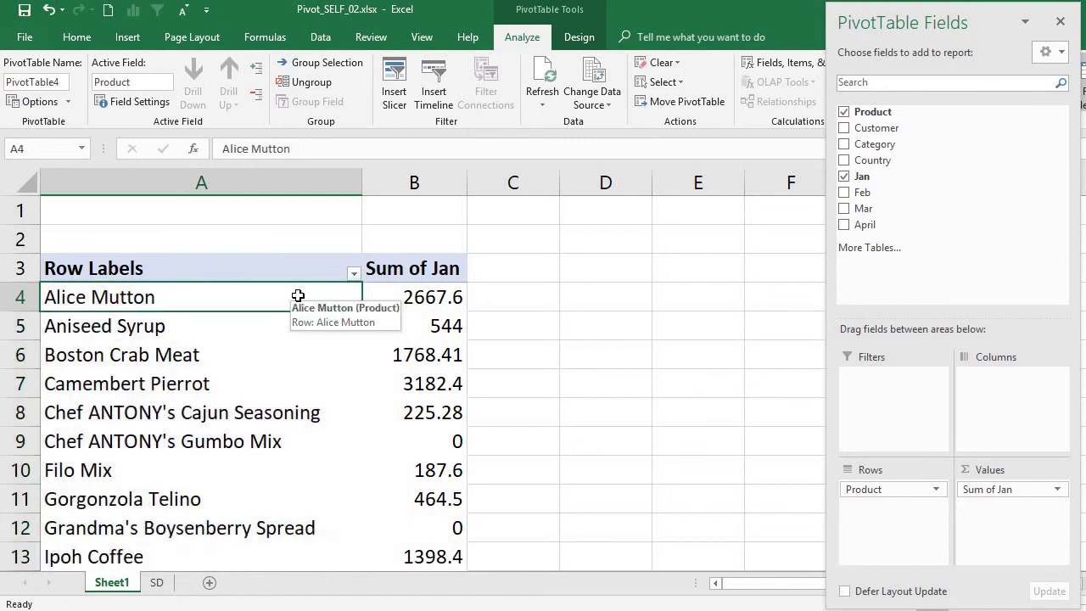
{"action": "left_click", "coordinate": [156, 582]}
{"action": "left_click", "coordinate": [111, 581]}
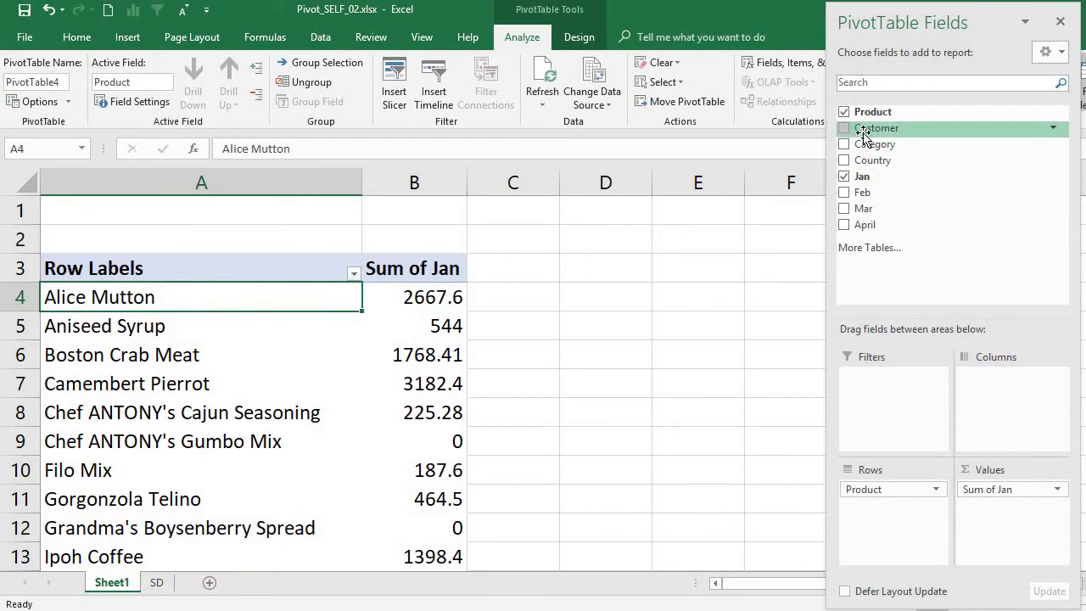
Add the Customer field as a report filter of the new PivotTable and check its list of customers.
{"action": "left_click_drag", "start_coordinate": [845, 129], "coordinate": [906, 432]}
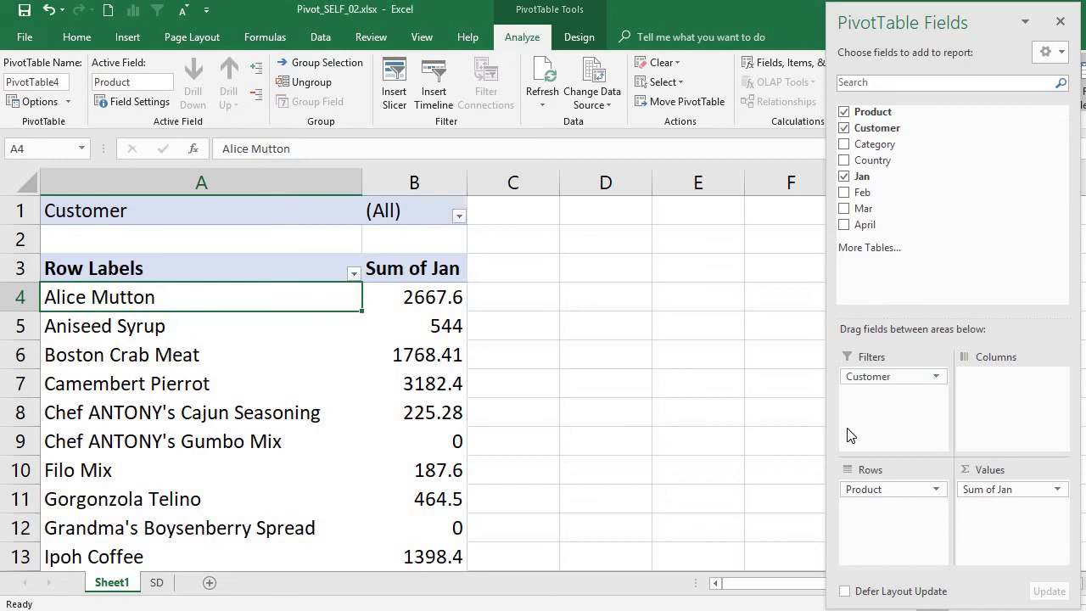
{"action": "left_click", "coordinate": [458, 218]}
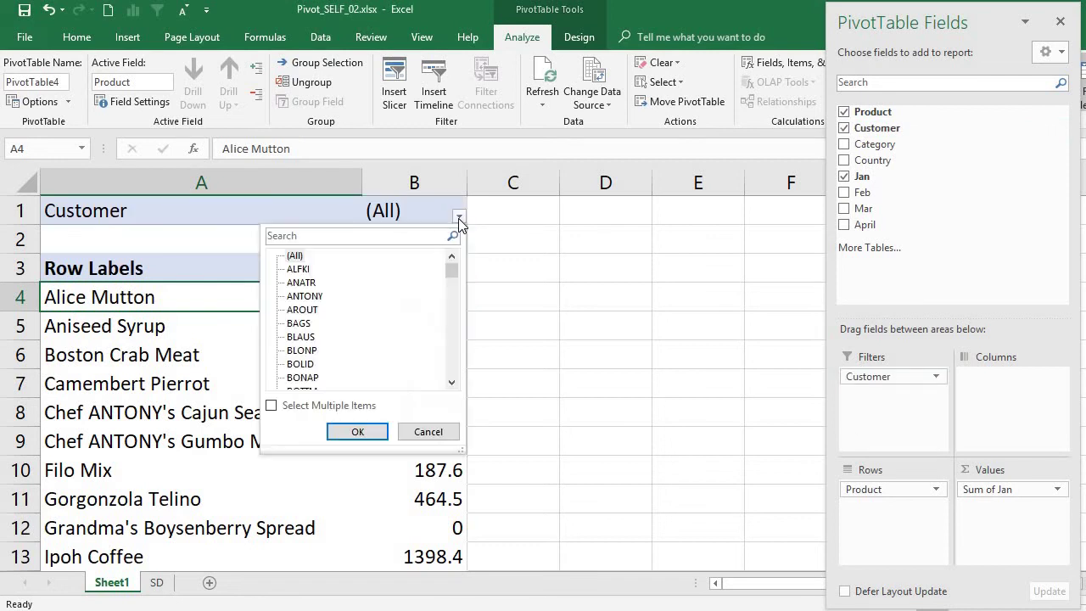
{"action": "left_click", "coordinate": [458, 218]}
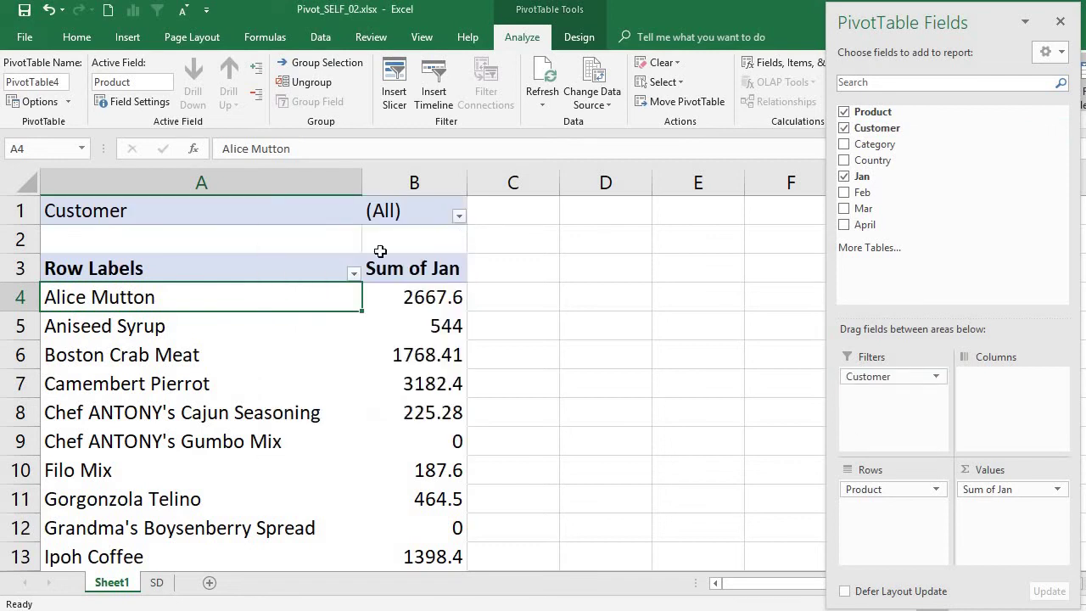
Turn off saving the source data with the file in the PivotTable options of the new PivotTable.
{"action": "left_click", "coordinate": [185, 363]}
{"action": "right_click", "coordinate": [185, 364]}
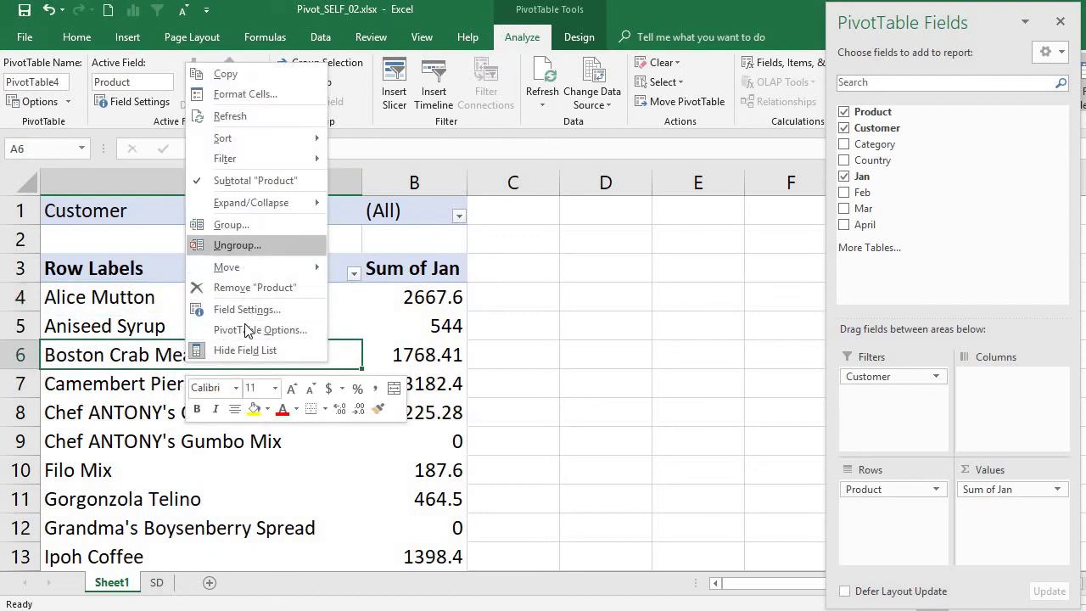
{"action": "left_click", "coordinate": [88, 421]}
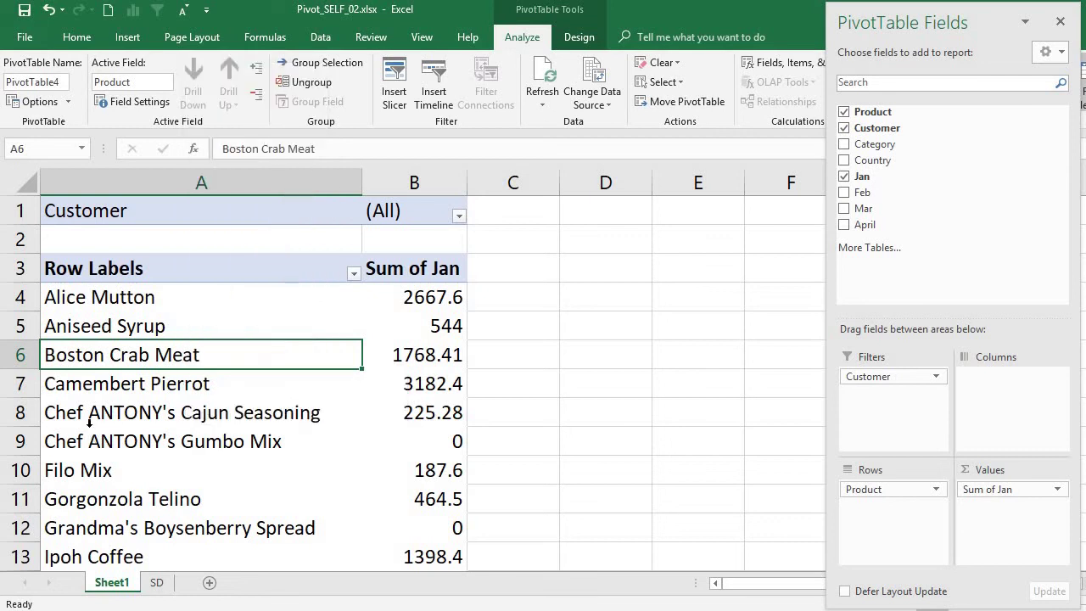
{"action": "left_click", "coordinate": [94, 414]}
{"action": "right_click", "coordinate": [103, 421]}
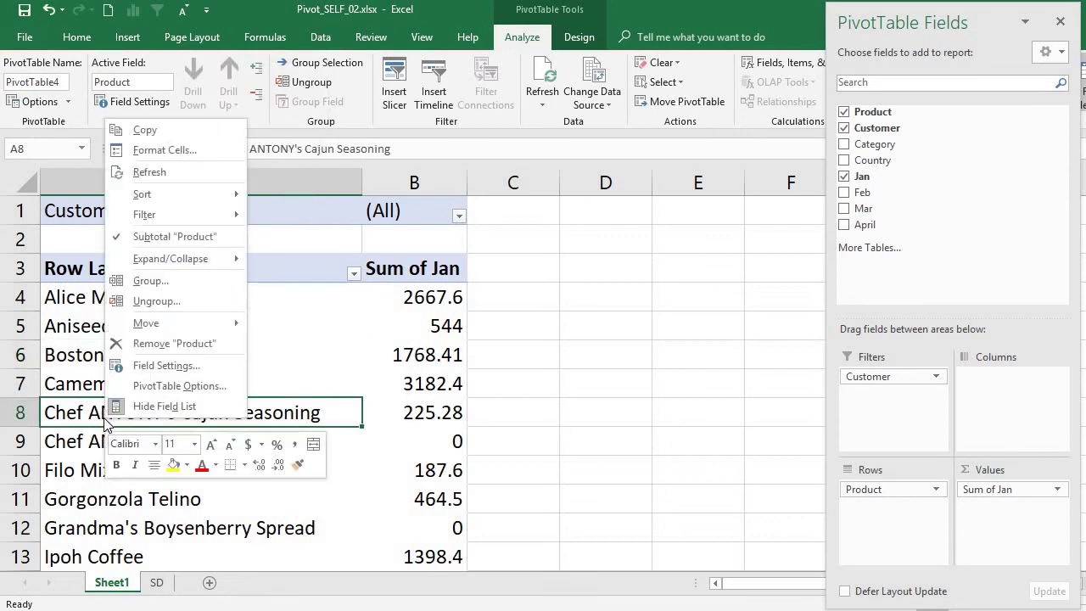
{"action": "left_click", "coordinate": [166, 387]}
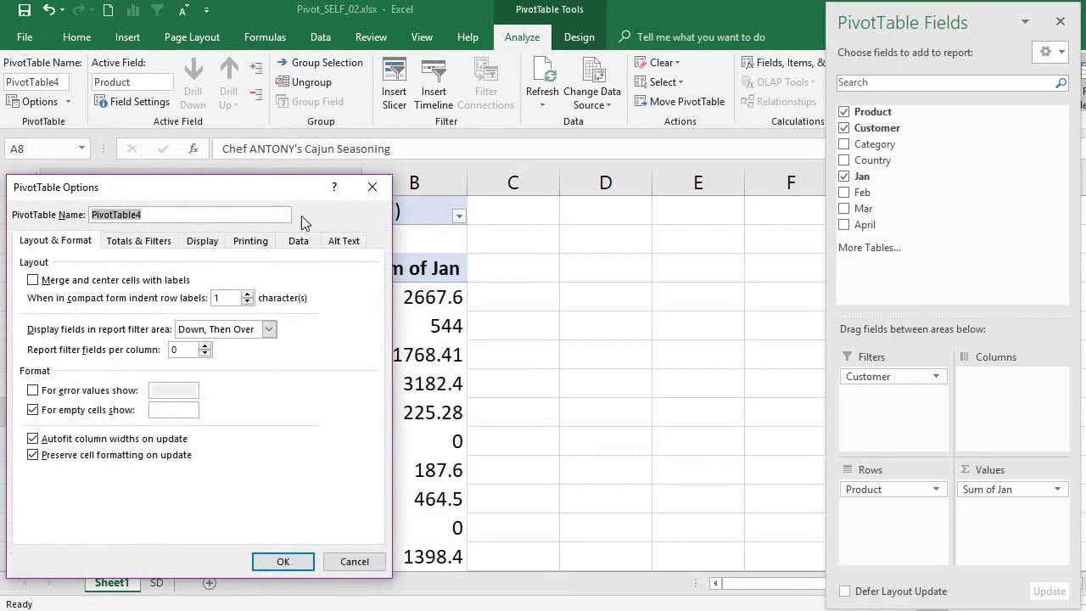
{"action": "left_click", "coordinate": [299, 243]}
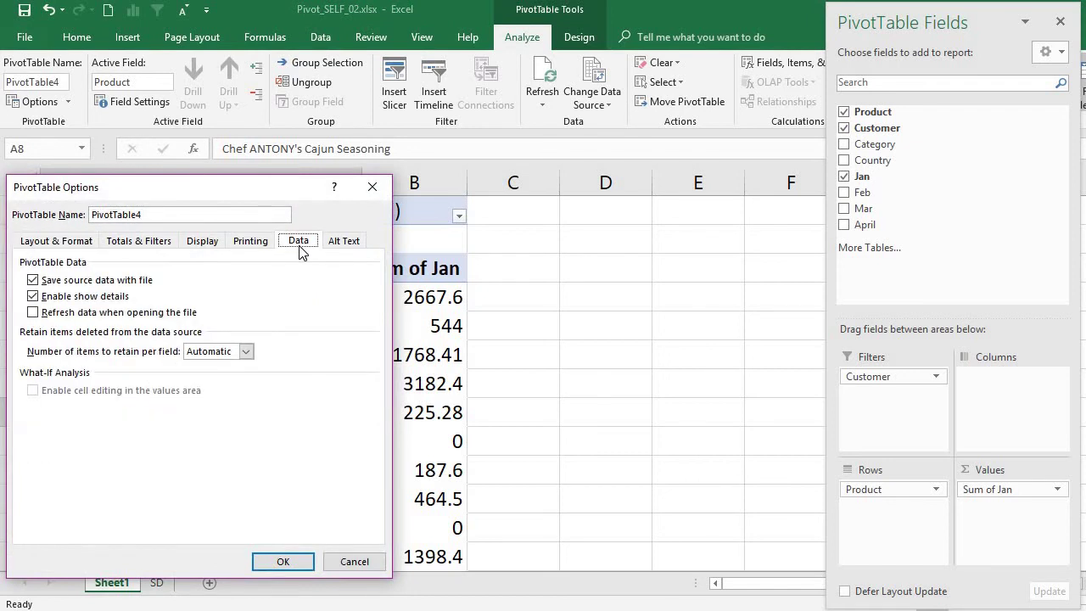
{"action": "left_click", "coordinate": [139, 281]}
{"action": "left_click", "coordinate": [282, 562]}
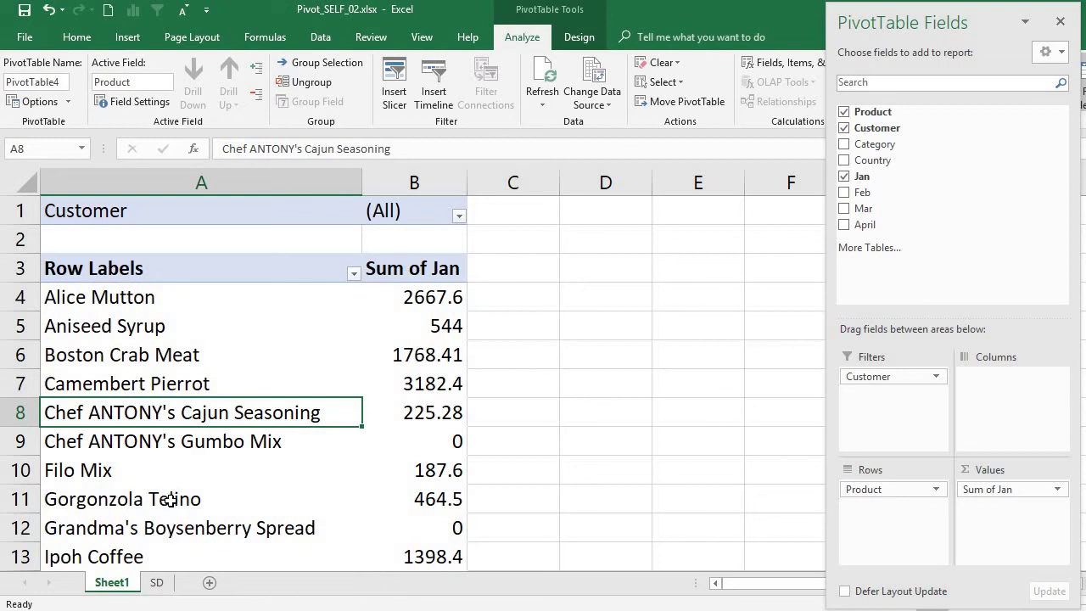
Add the Category field as the column field of the PivotTable.
{"action": "left_click", "coordinate": [114, 300]}
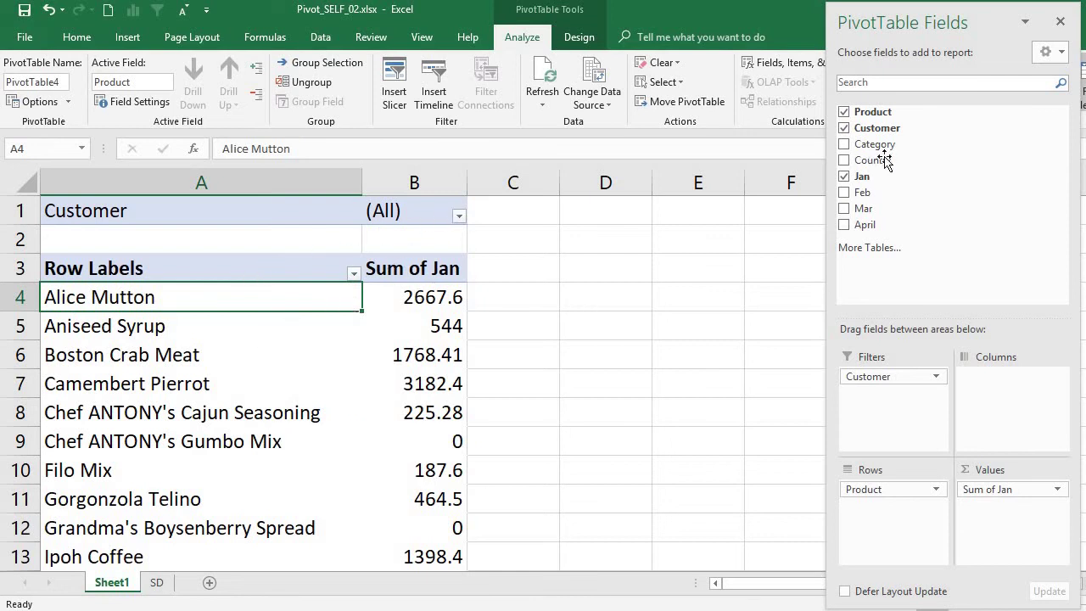
{"action": "left_click_drag", "start_coordinate": [882, 113], "coordinate": [877, 143]}
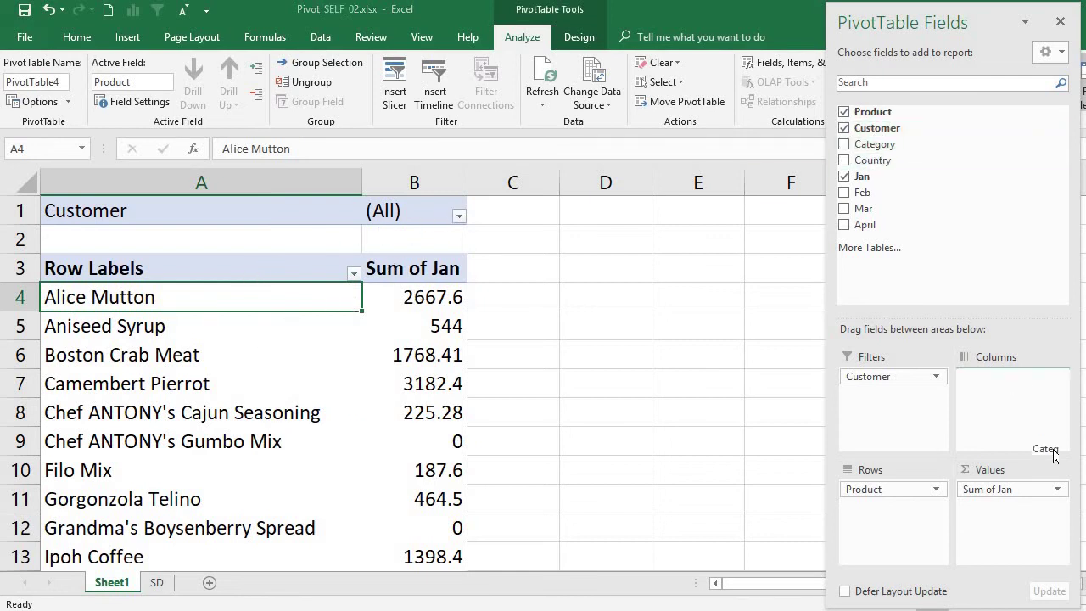
{"action": "left_click_drag", "start_coordinate": [1040, 434], "coordinate": [1040, 434]}
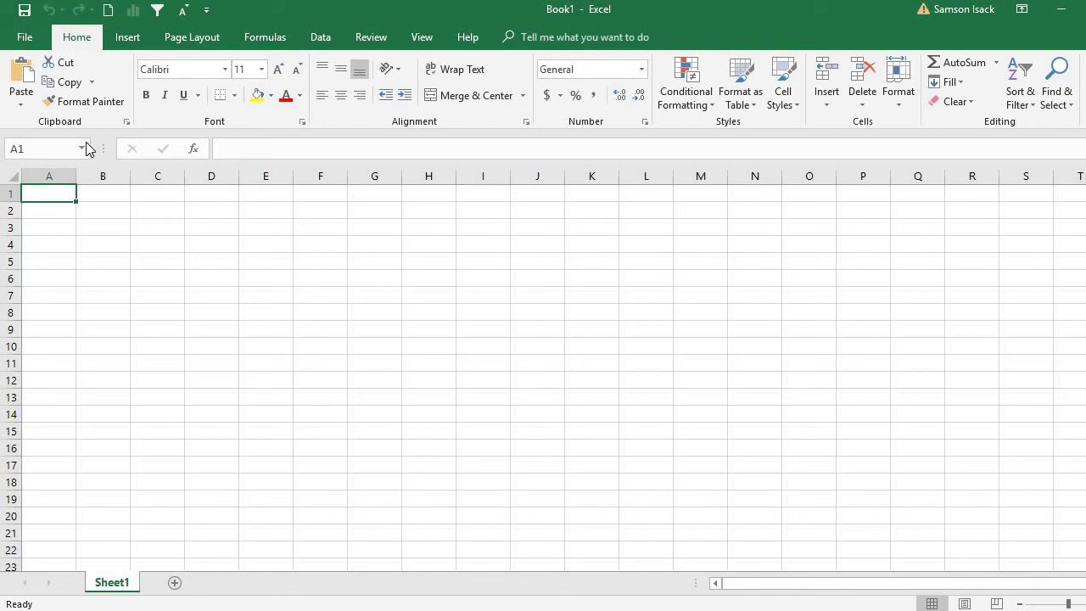
Reopen the recent workbook Pivot_SELF_01.xlsx in a maximized window to inspect its PivotTable.
{"action": "left_click", "coordinate": [20, 39]}
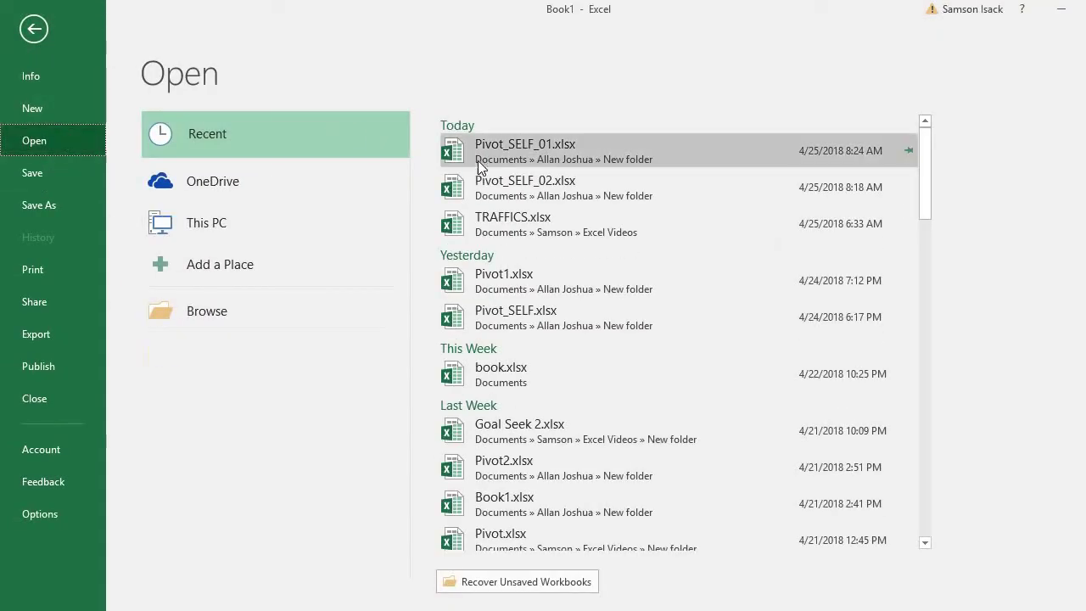
{"action": "left_click", "coordinate": [527, 158]}
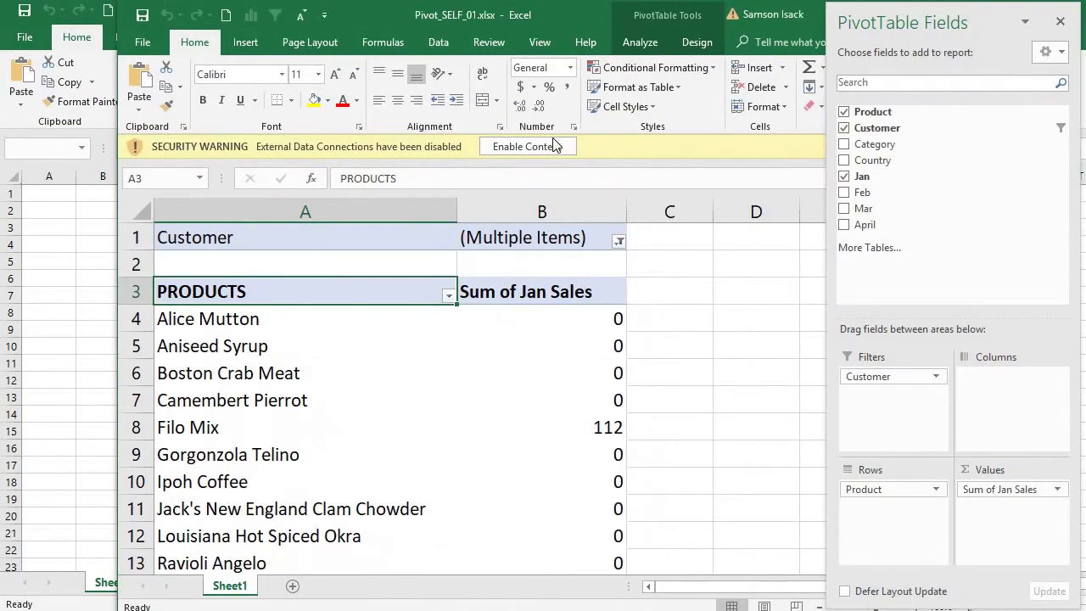
{"action": "double_click", "coordinate": [566, 14]}
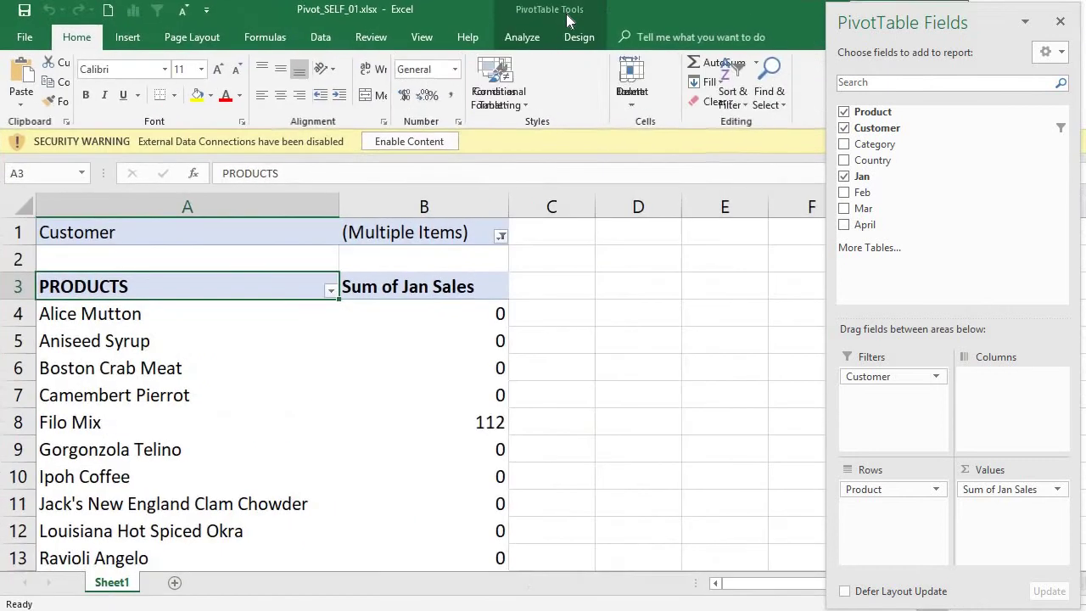
{"action": "left_click", "coordinate": [201, 357]}
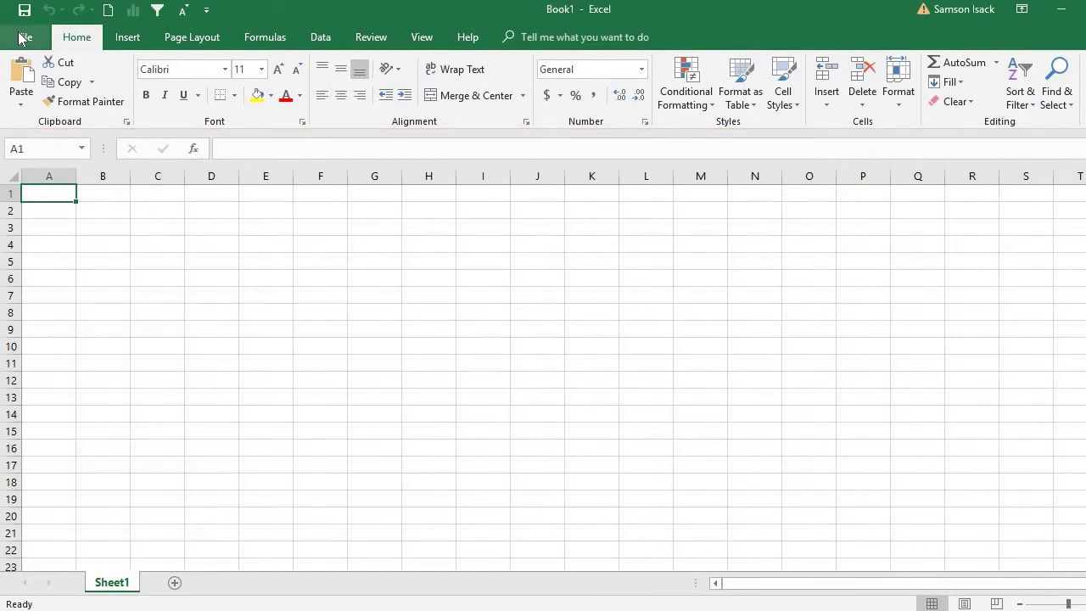
Reopen Pivot_SELF_02.xlsx in a maximized window, check its SD source sheet and return to the PivotTable on Sheet1.
{"action": "left_click", "coordinate": [21, 37]}
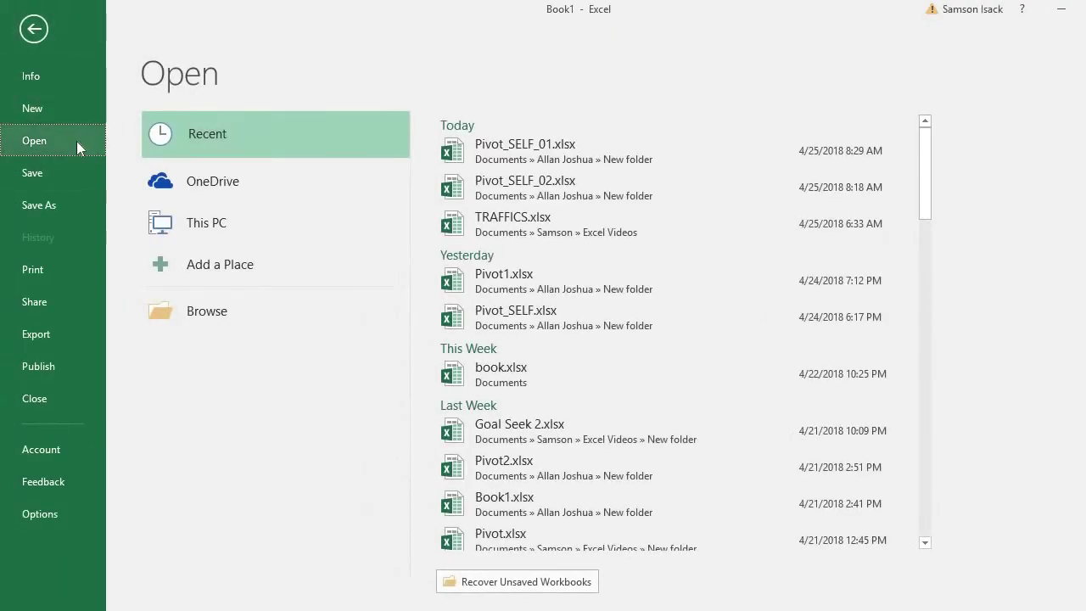
{"action": "left_click", "coordinate": [553, 187]}
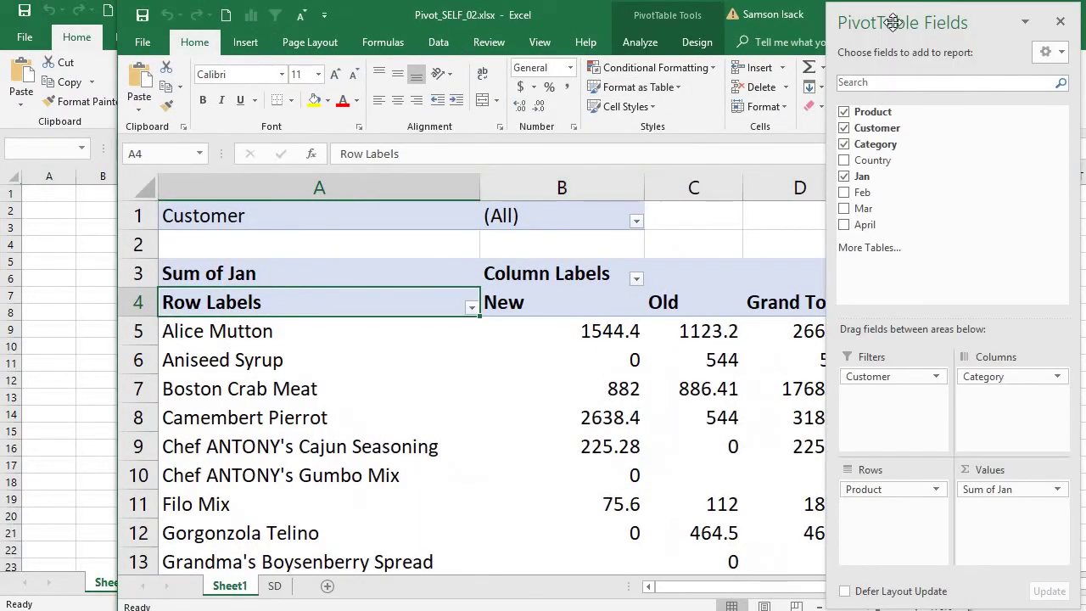
{"action": "double_click", "coordinate": [592, 24]}
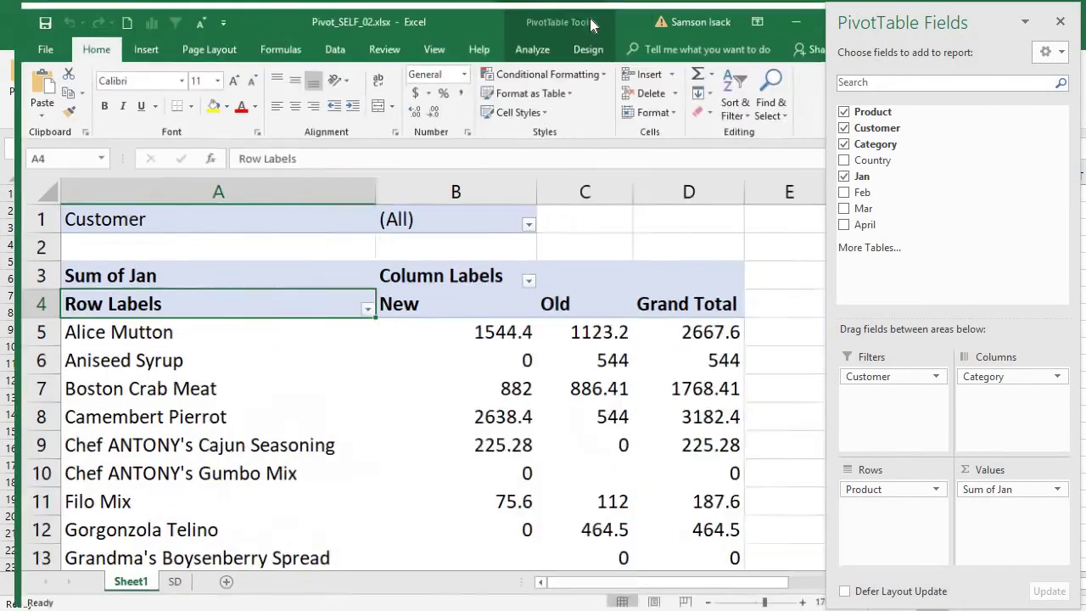
{"action": "left_click", "coordinate": [155, 587]}
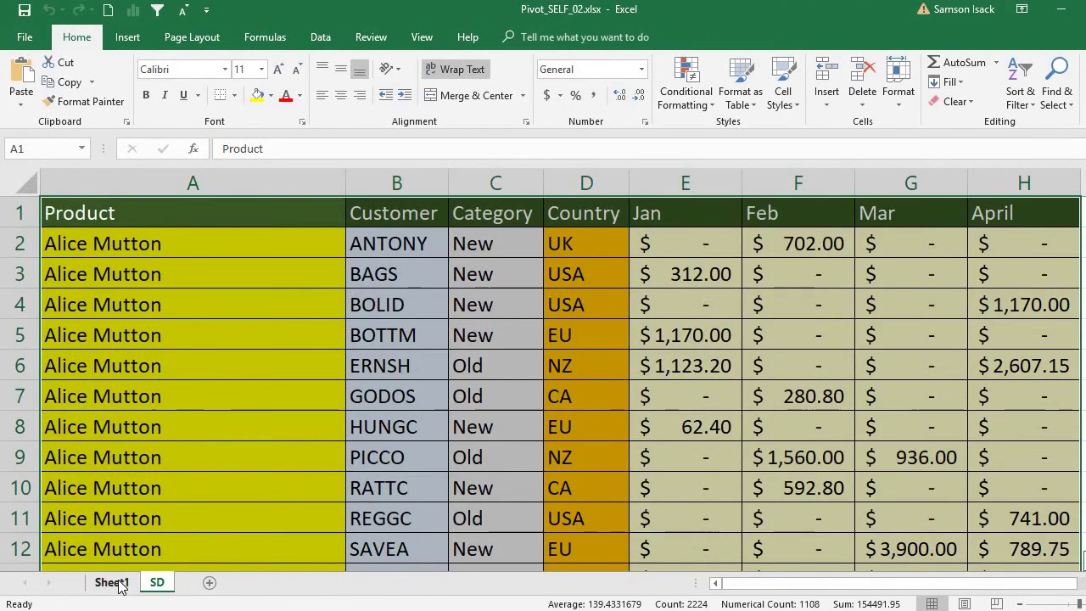
{"action": "left_click", "coordinate": [118, 583]}
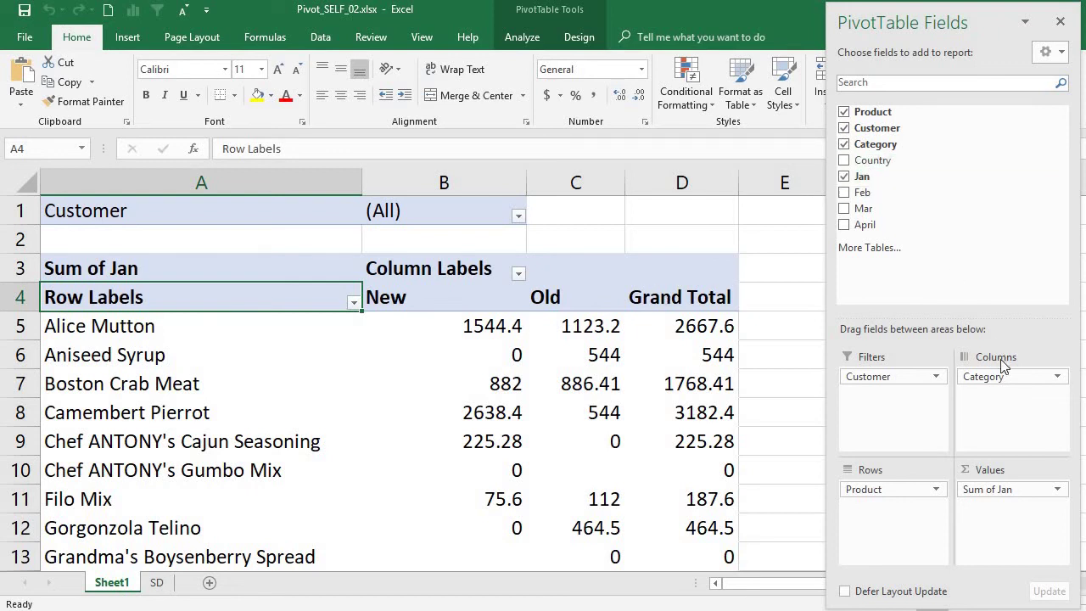
Try to add the Country field to the PivotTable and to filter it by customer without refreshing.
{"action": "mouse_move", "coordinate": [865, 165]}
{"action": "left_mouse_down"}
{"action": "mouse_move", "coordinate": [913, 449]}
{"action": "mouse_move", "coordinate": [844, 161]}
{"action": "left_mouse_up"}
{"action": "left_click", "coordinate": [412, 208]}
{"action": "left_click", "coordinate": [517, 216]}
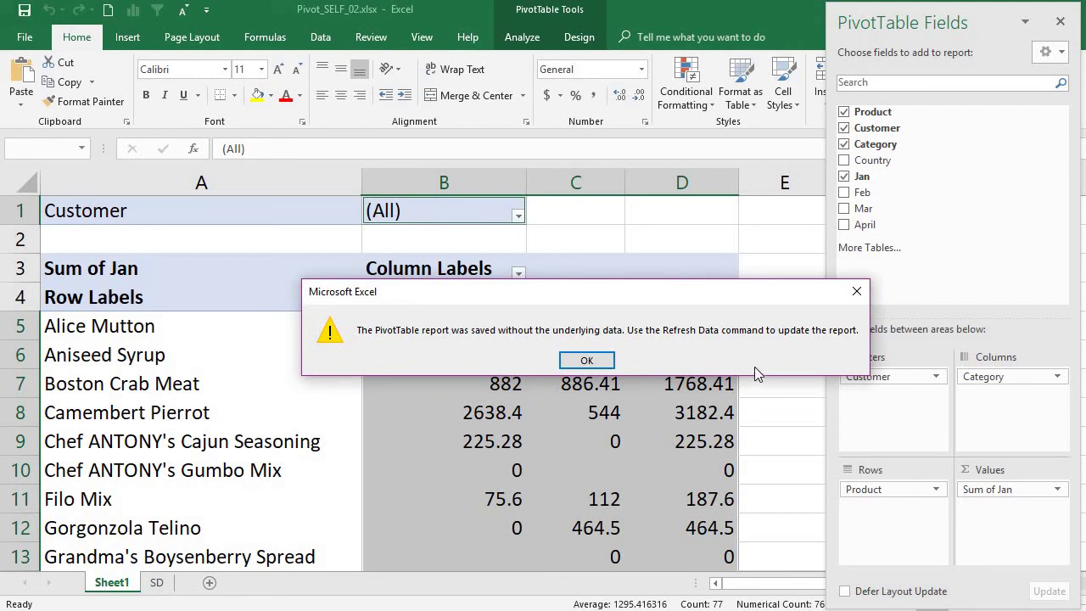
{"action": "left_click", "coordinate": [569, 363]}
Refresh the PivotTable on Sheet1 from its source data.
{"action": "left_click", "coordinate": [217, 366]}
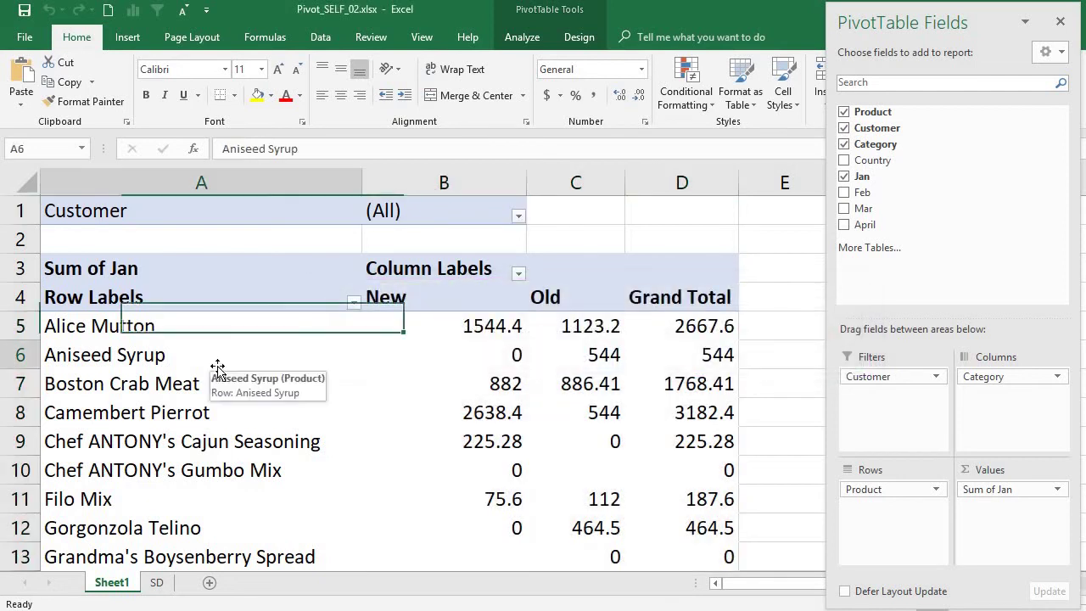
{"action": "right_click", "coordinate": [229, 356]}
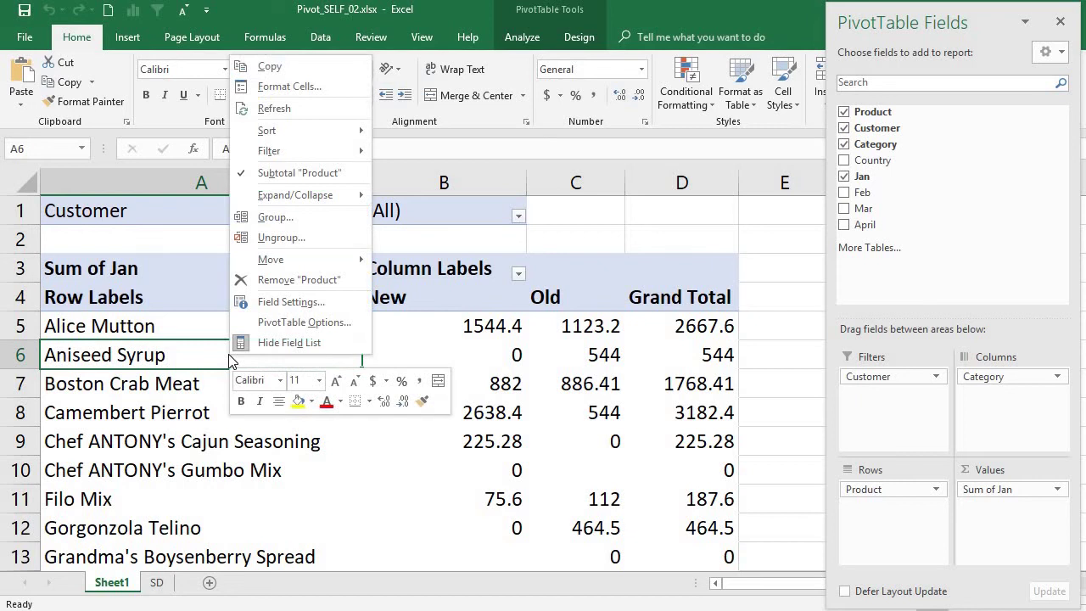
{"action": "left_click", "coordinate": [300, 112]}
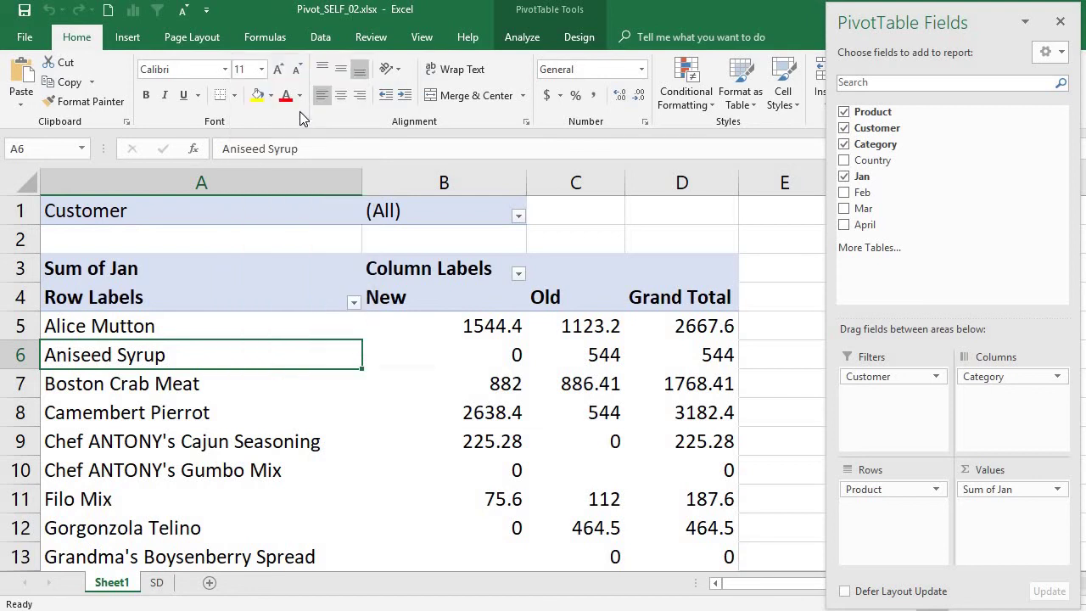
{"action": "left_click", "coordinate": [267, 402]}
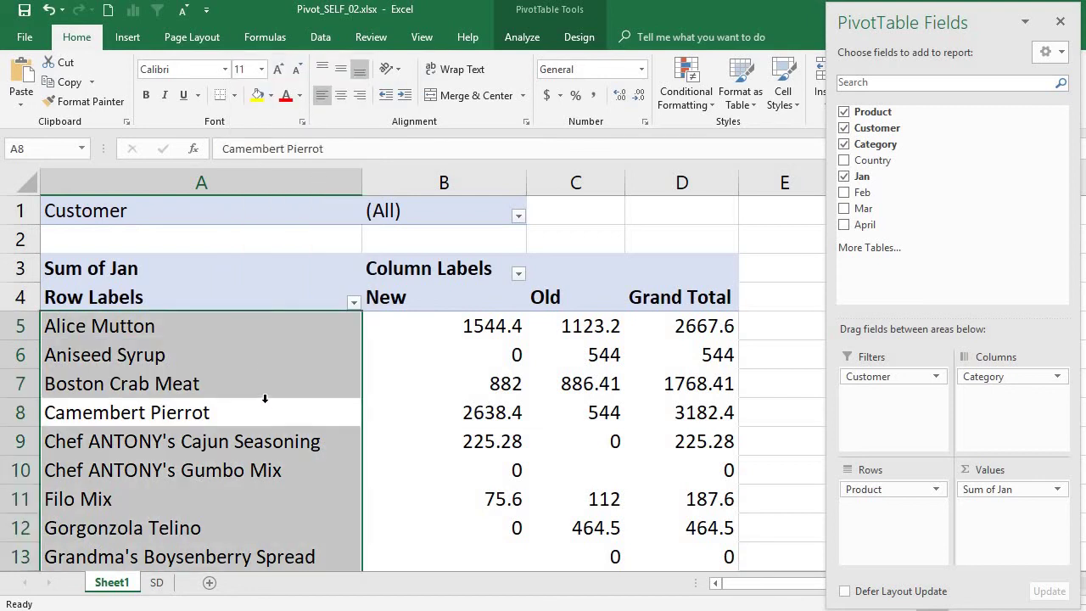
{"action": "left_click", "coordinate": [265, 363]}
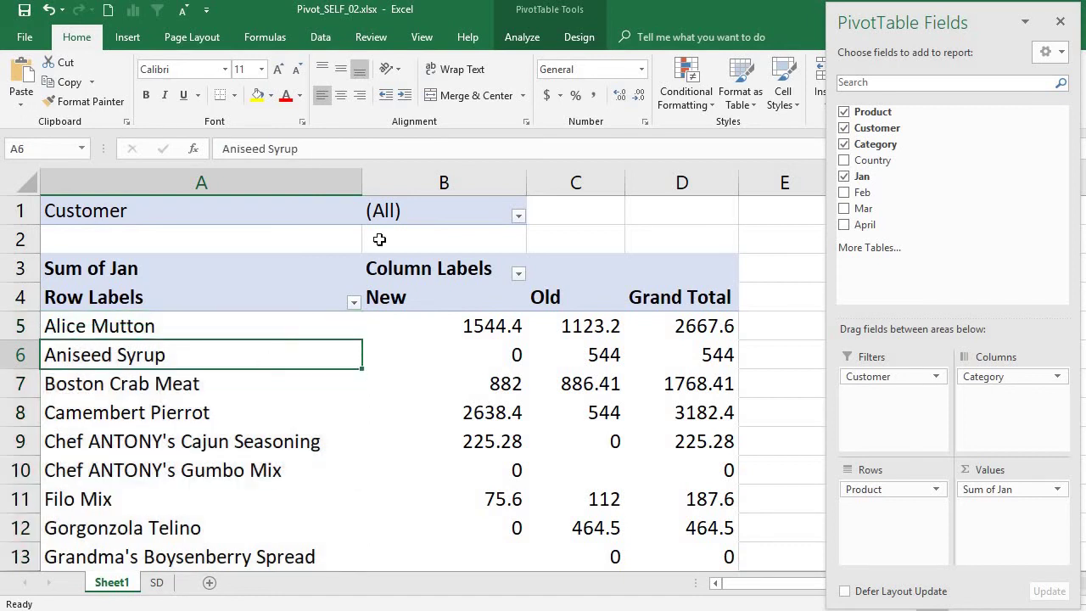
Filter the PivotTable to the customer BAGS and add Country as a second column field below Category.
{"action": "left_click", "coordinate": [518, 216]}
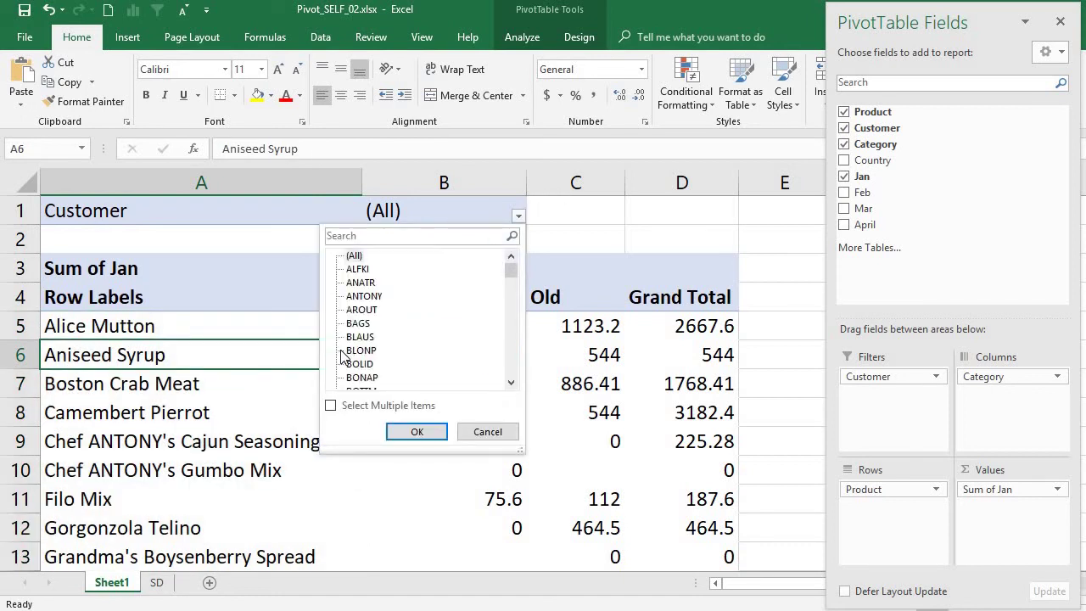
{"action": "left_click", "coordinate": [417, 434]}
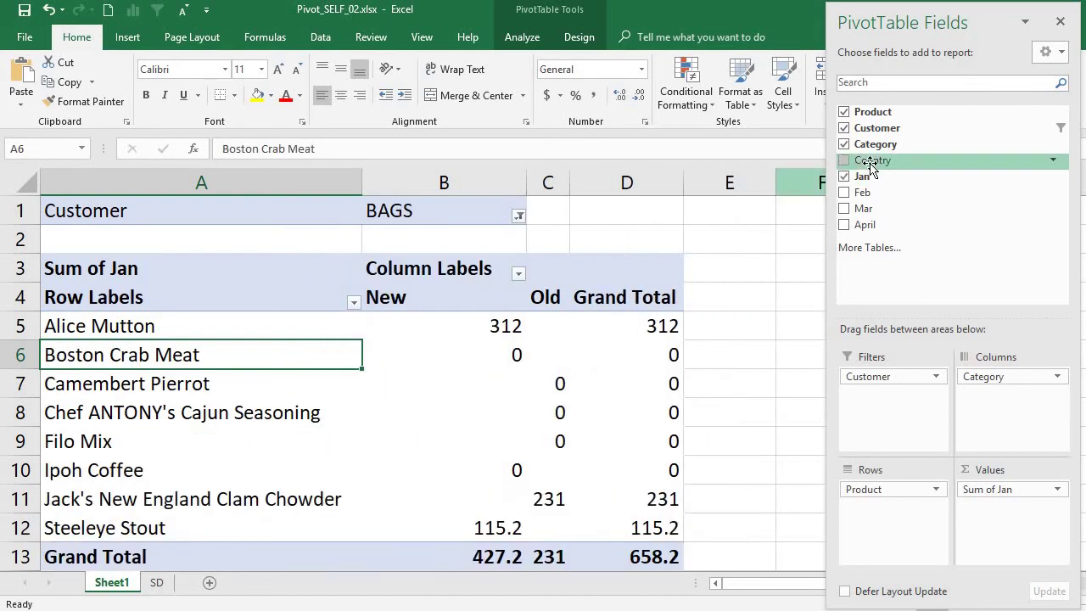
{"action": "left_click_drag", "start_coordinate": [871, 167], "coordinate": [981, 433]}
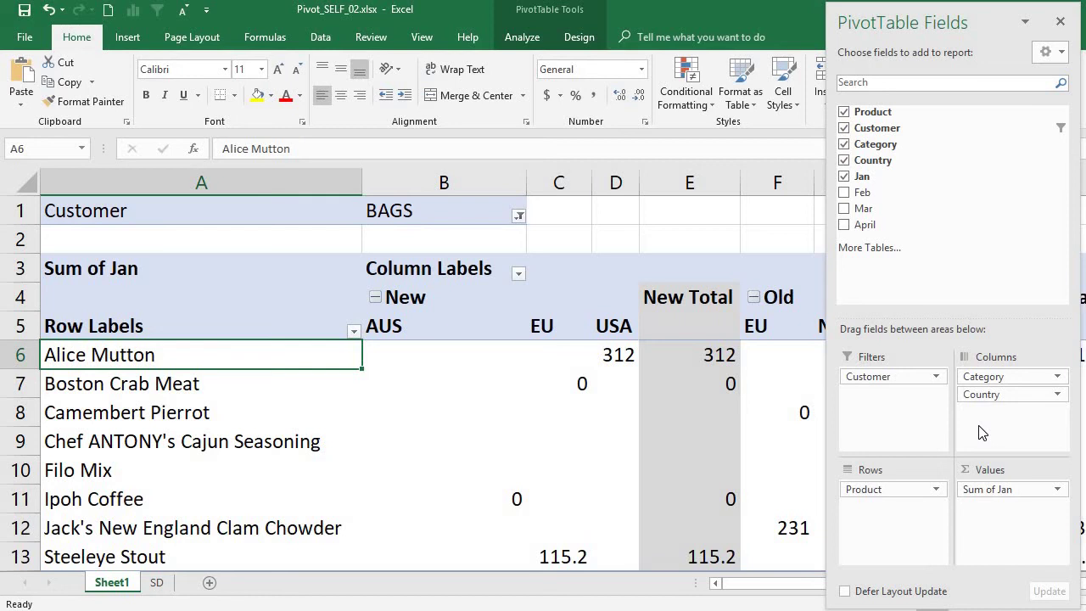
{"action": "left_click", "coordinate": [265, 370]}
{"action": "key", "text": "Up"}
{"action": "key", "text": "Up"}
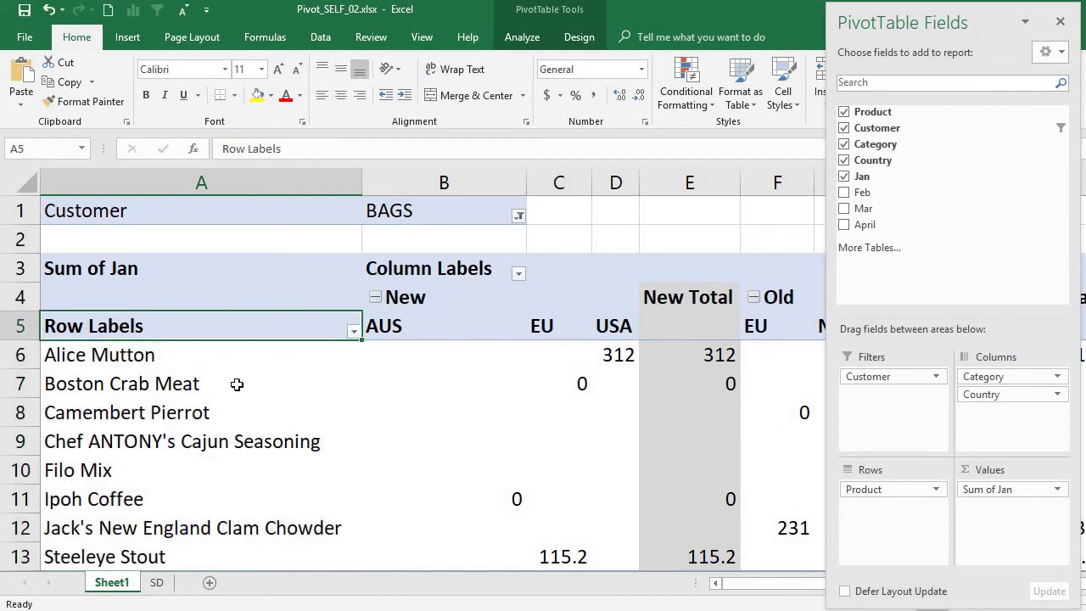
Review the data settings in the PivotTable options and close them without changes.
{"action": "left_click", "coordinate": [237, 385]}
{"action": "right_click", "coordinate": [238, 387]}
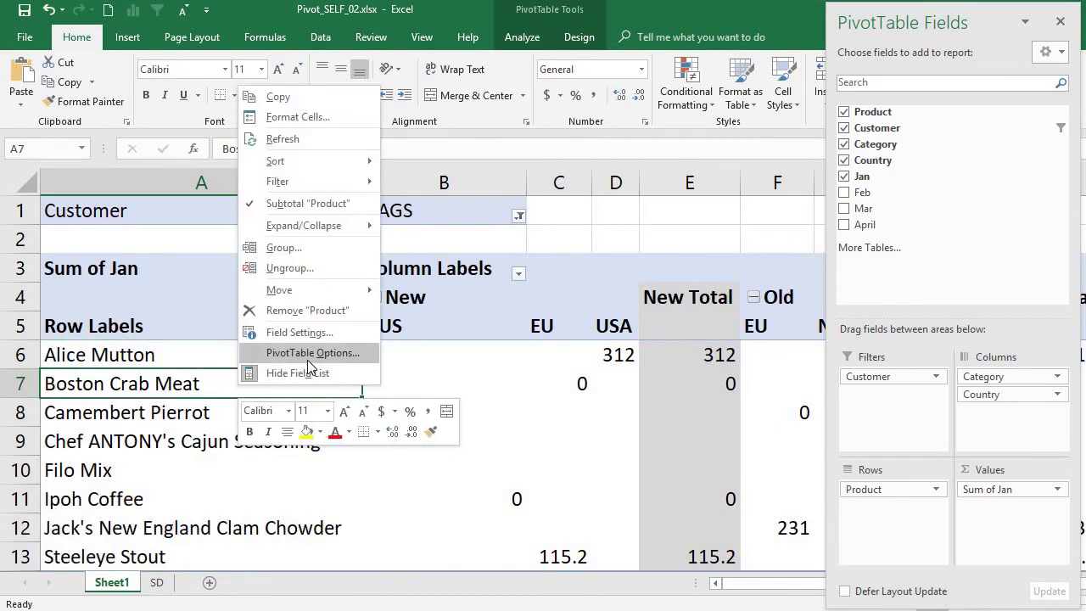
{"action": "left_click", "coordinate": [307, 360]}
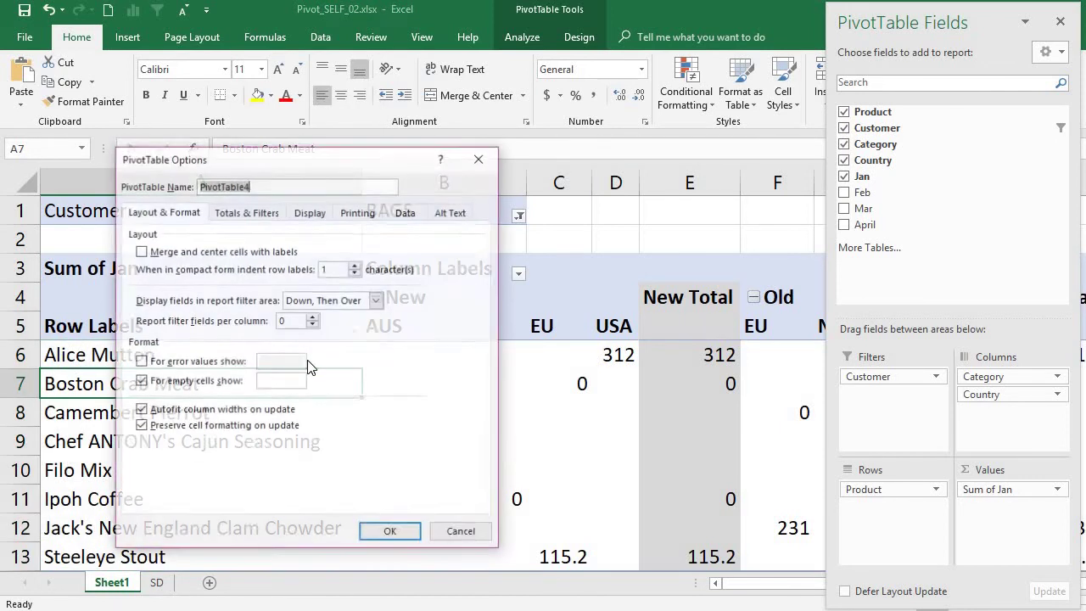
{"action": "left_click", "coordinate": [403, 213]}
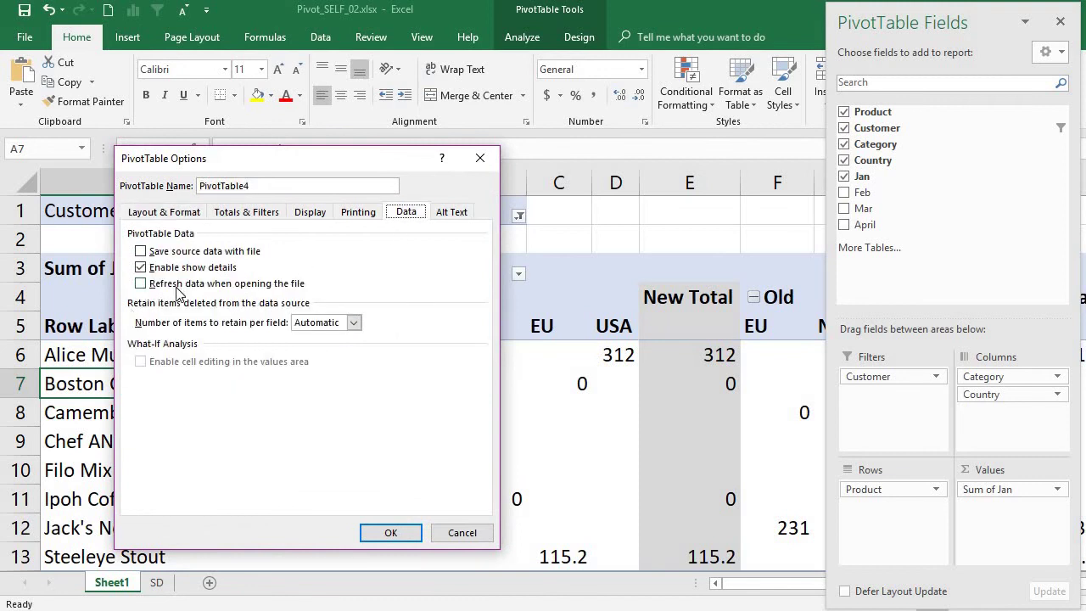
{"action": "left_click", "coordinate": [484, 157]}
Set the Sheet1 PivotTable to refresh data when opening the file, and close Pivot_SELF_02.xlsx with its changes saved.
{"action": "double_click", "coordinate": [235, 379]}
{"action": "left_click", "coordinate": [243, 412]}
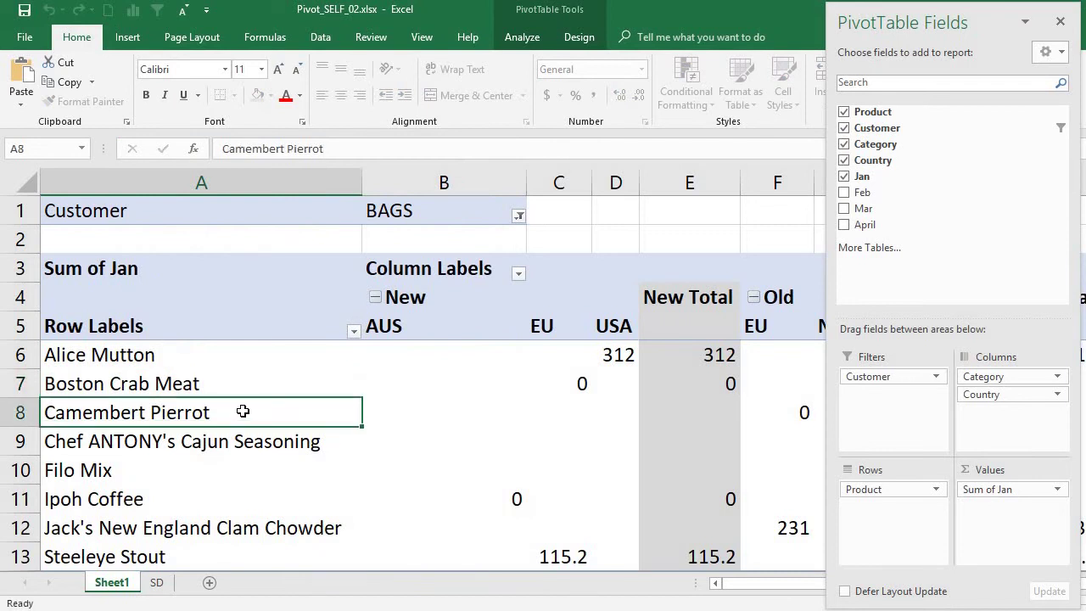
{"action": "right_click", "coordinate": [242, 411]}
{"action": "left_click", "coordinate": [307, 383]}
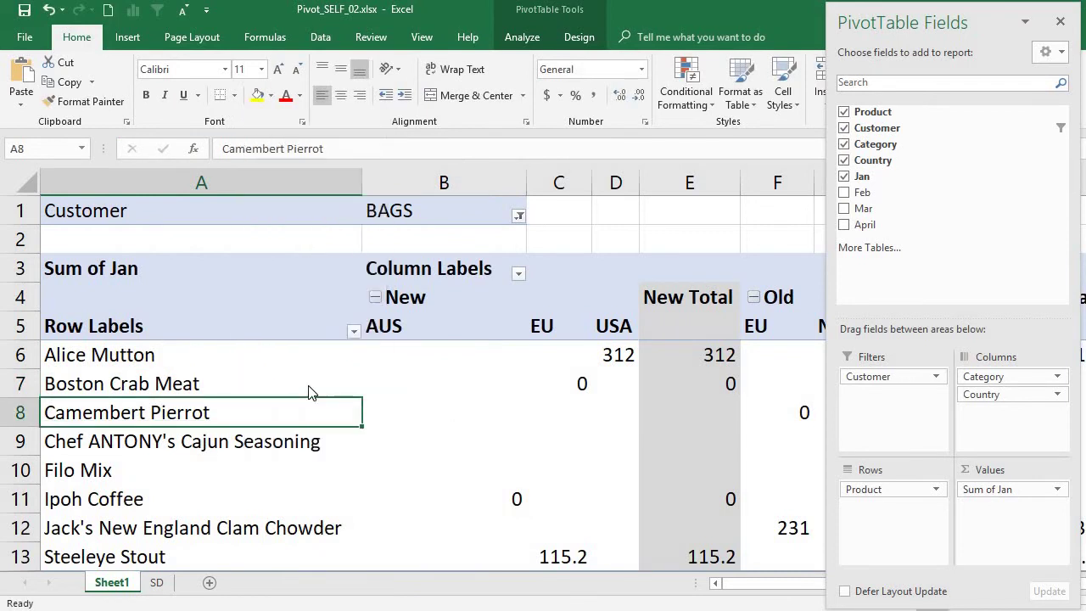
{"action": "left_click", "coordinate": [408, 239]}
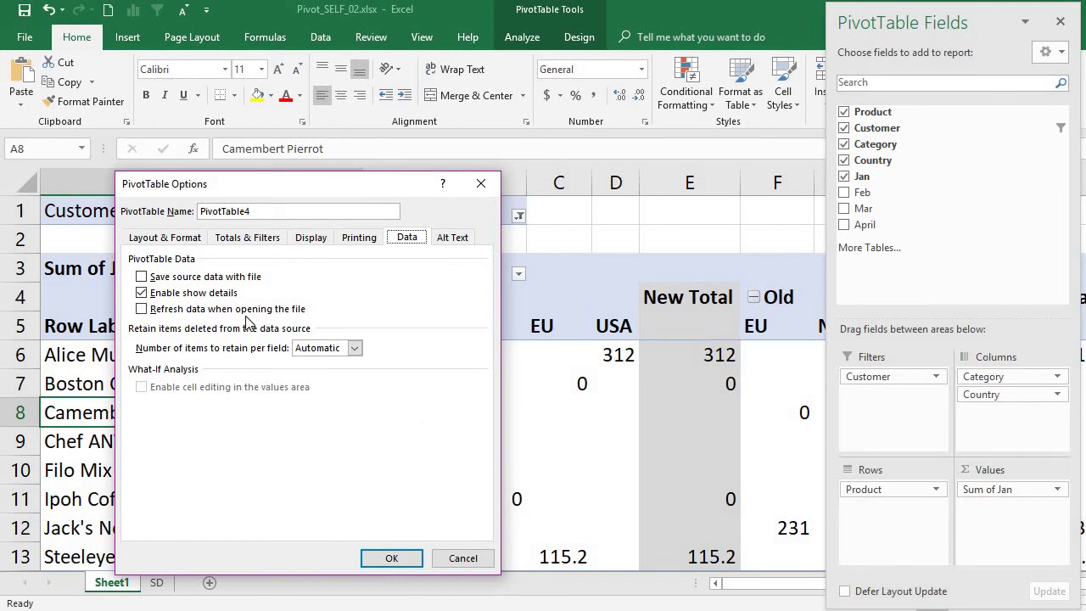
{"action": "left_click", "coordinate": [141, 309]}
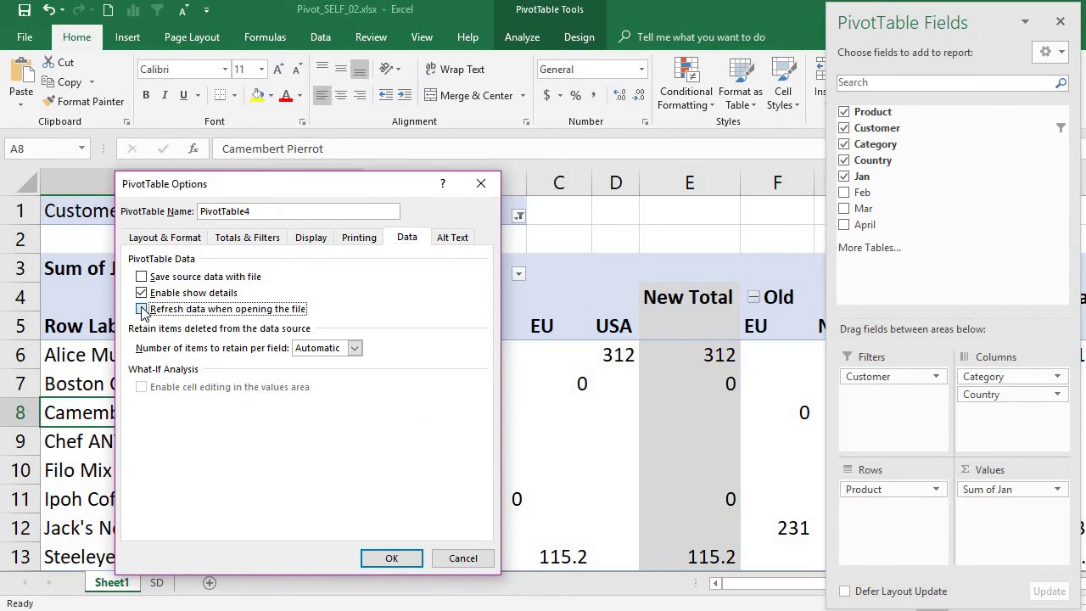
{"action": "left_click", "coordinate": [395, 560]}
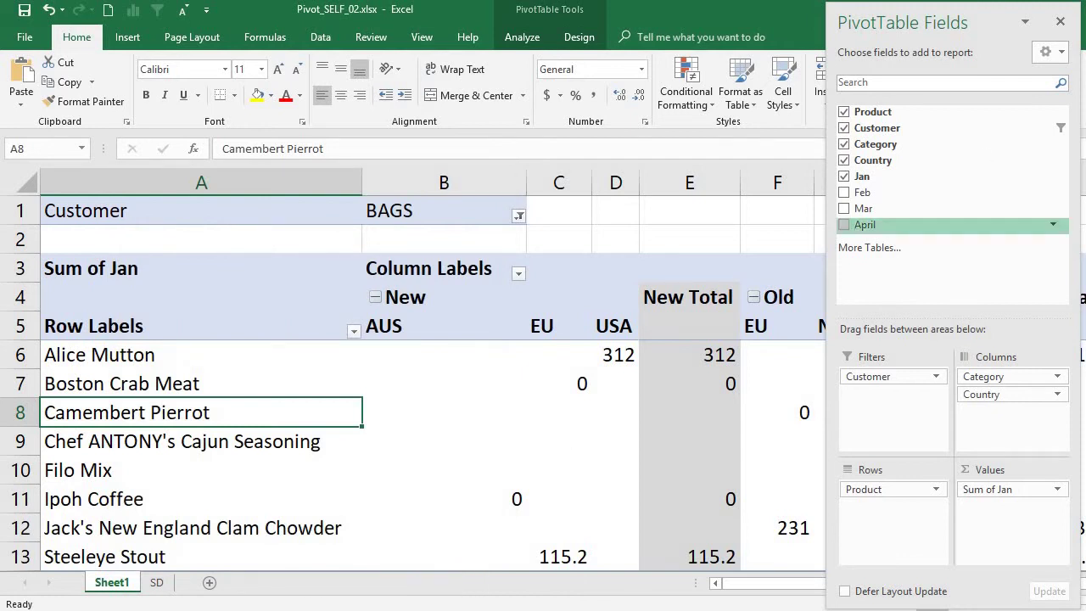
{"action": "key", "text": "ctrl+w"}
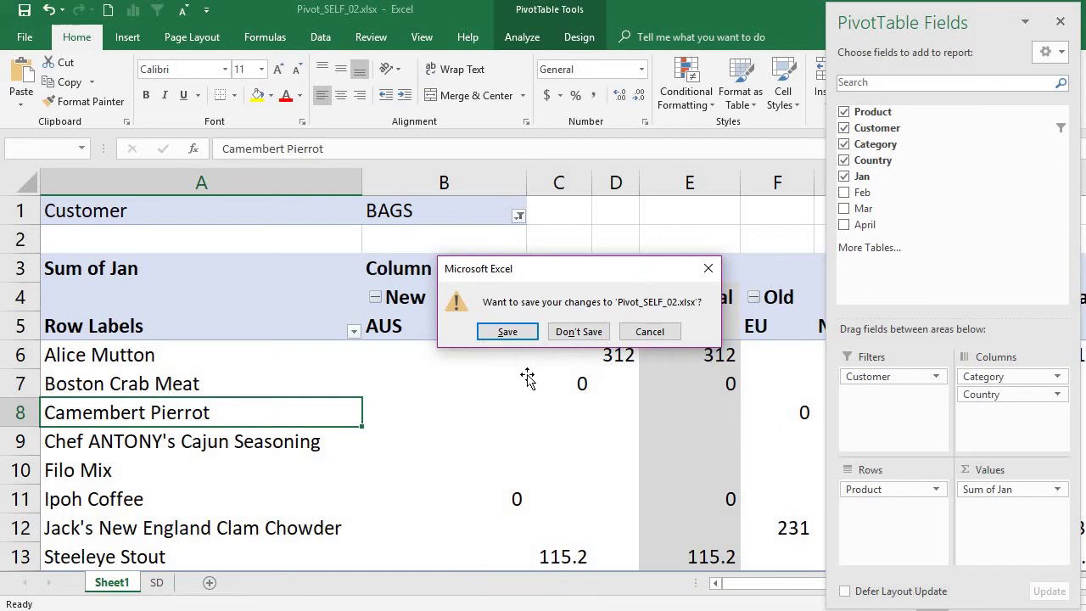
{"action": "left_click", "coordinate": [507, 330]}
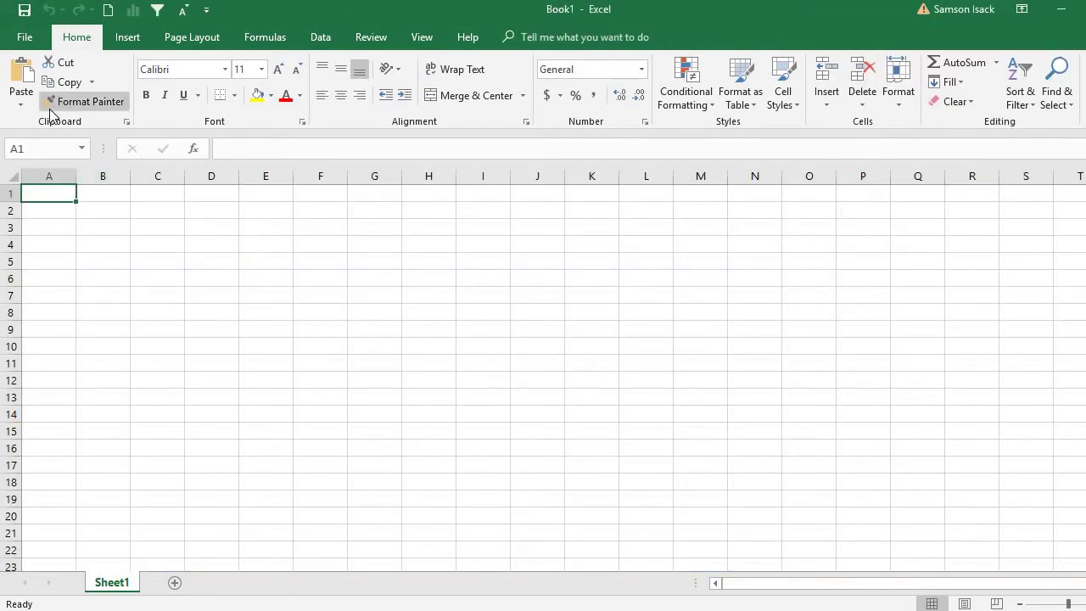
{"action": "left_click", "coordinate": [39, 44]}
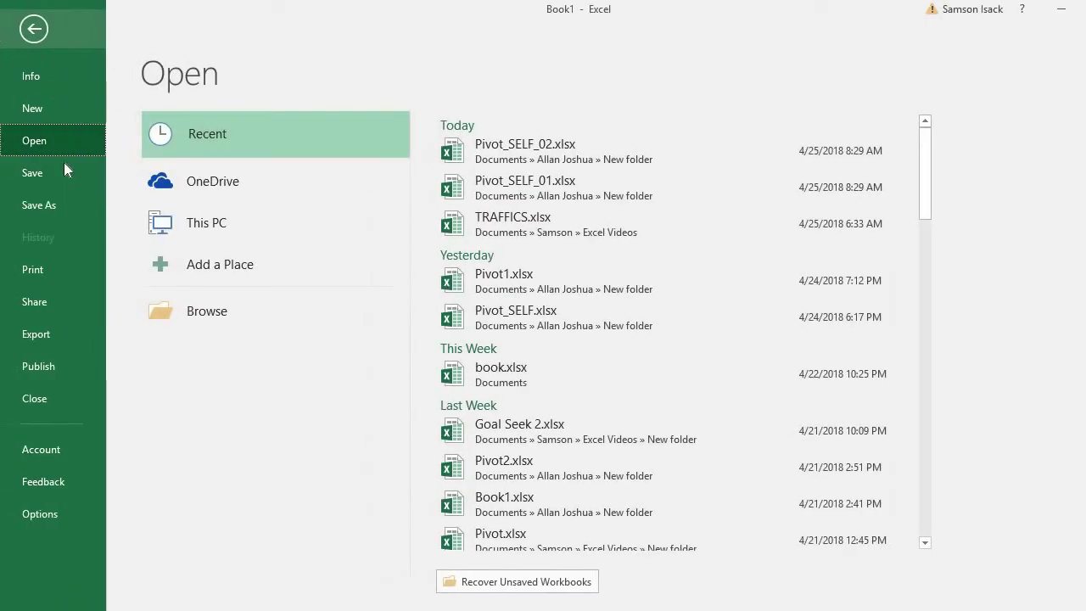
{"action": "left_click", "coordinate": [506, 167]}
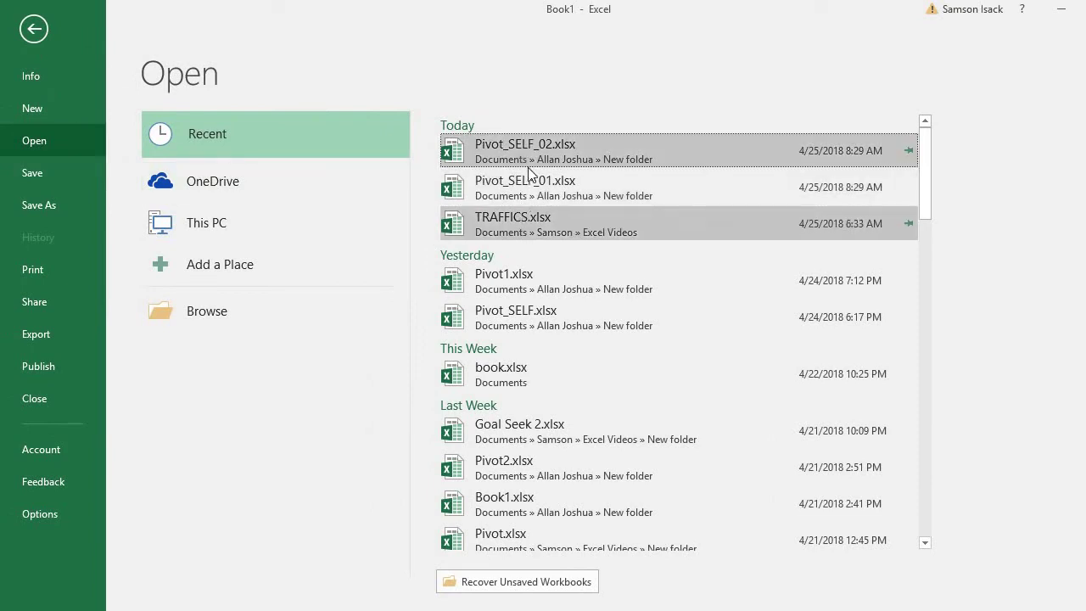
{"action": "left_click", "coordinate": [526, 183]}
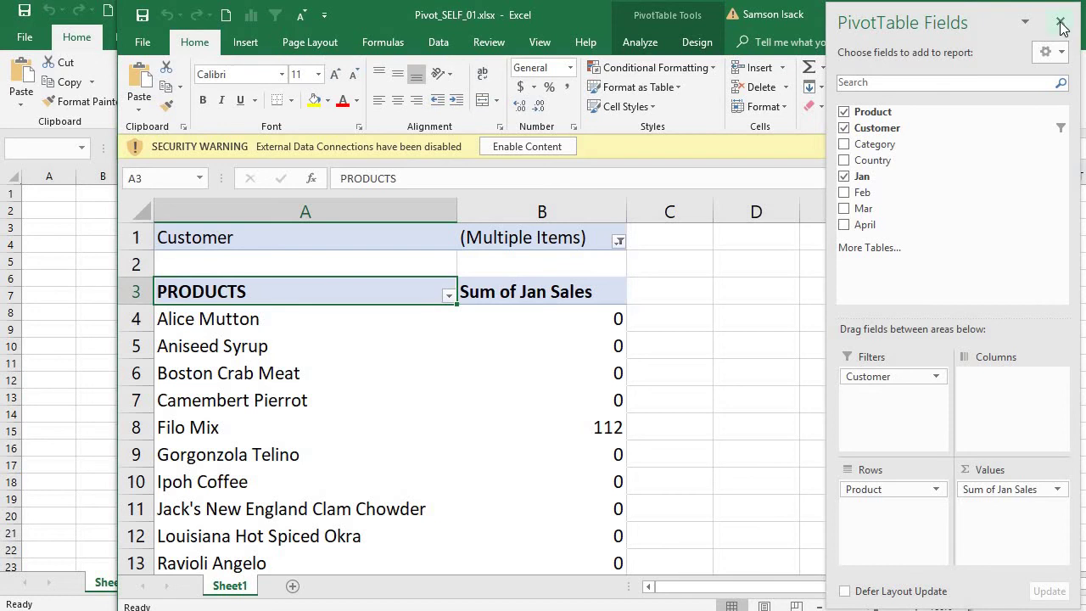
{"action": "double_click", "coordinate": [571, 23]}
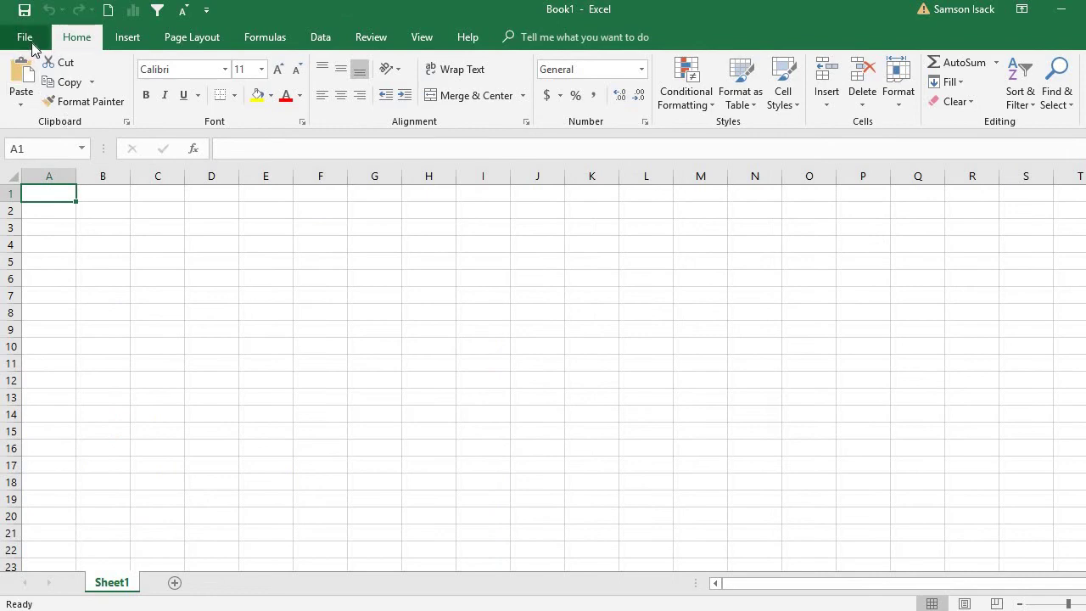
Reopen the recent workbook Pivot_SELF_02.xlsx and check the PivotTable's Customer filter list without changing the selection.
{"action": "left_click", "coordinate": [24, 37]}
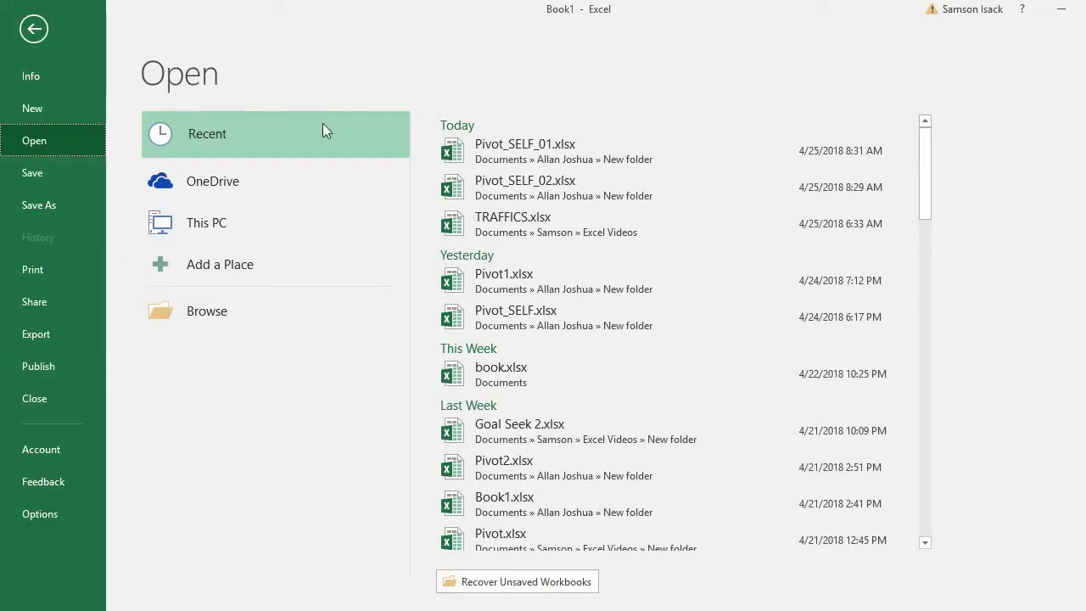
{"action": "left_click", "coordinate": [576, 182]}
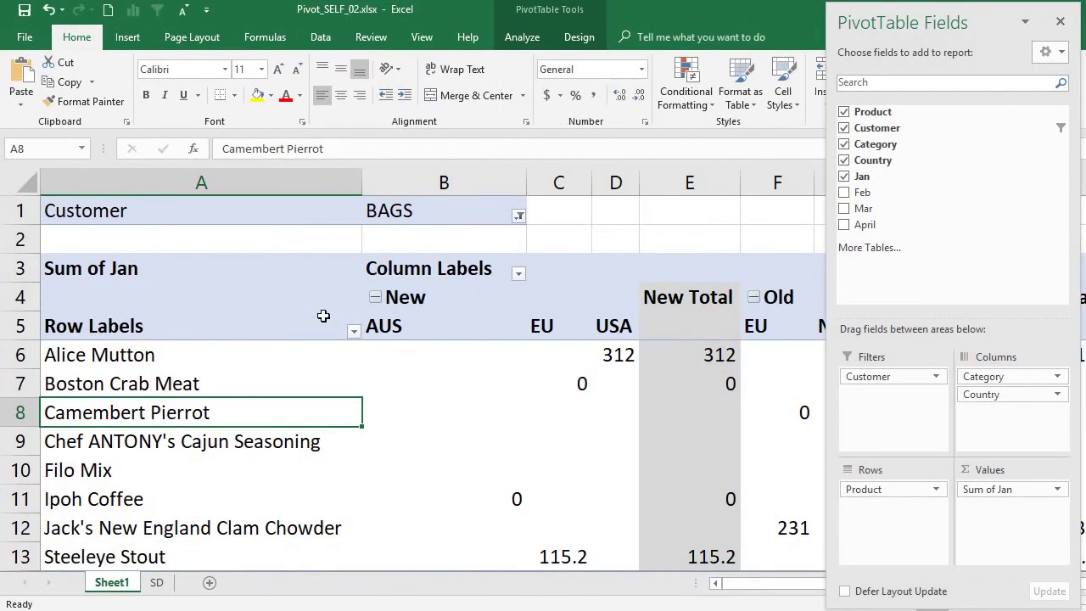
{"action": "left_click", "coordinate": [518, 217]}
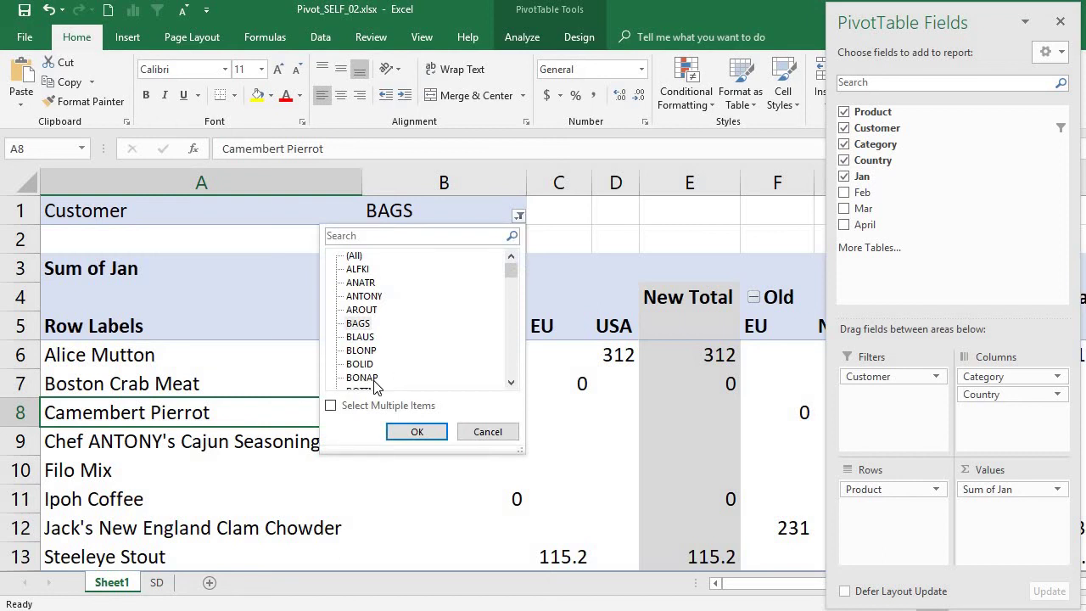
{"action": "left_click", "coordinate": [252, 418]}
{"action": "left_click", "coordinate": [252, 444]}
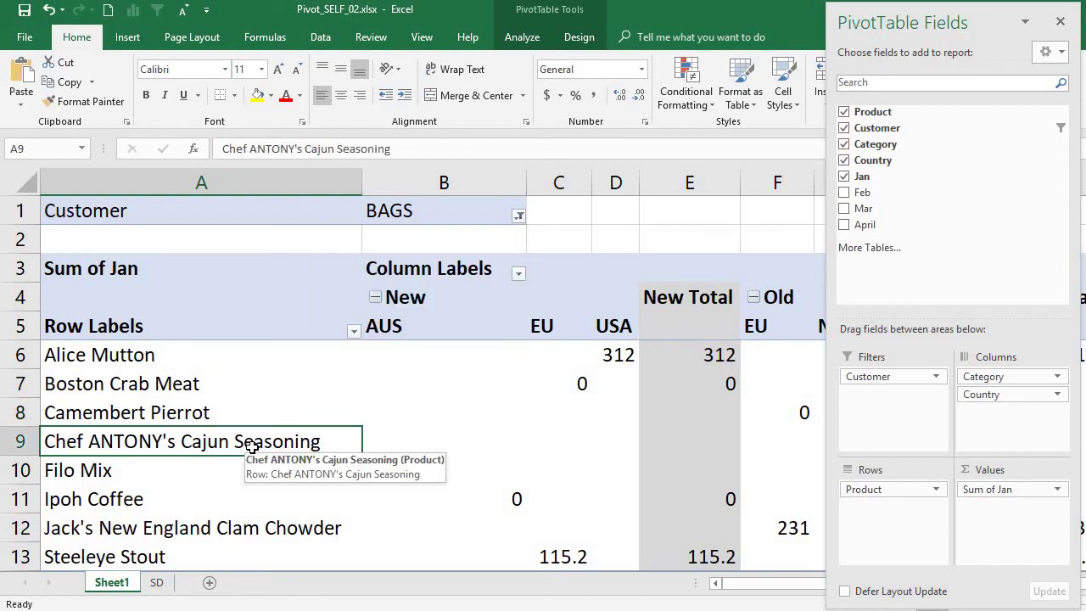